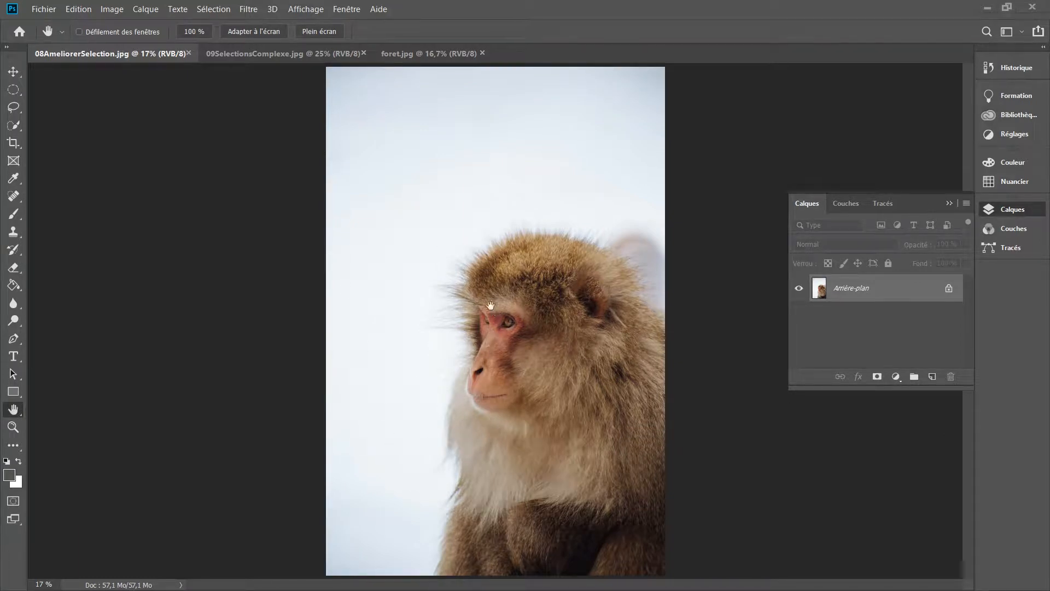
Select the whole monkey by painting over its face, head and body with the Quick Selection tool.
scroll(491, 305, up, 6)
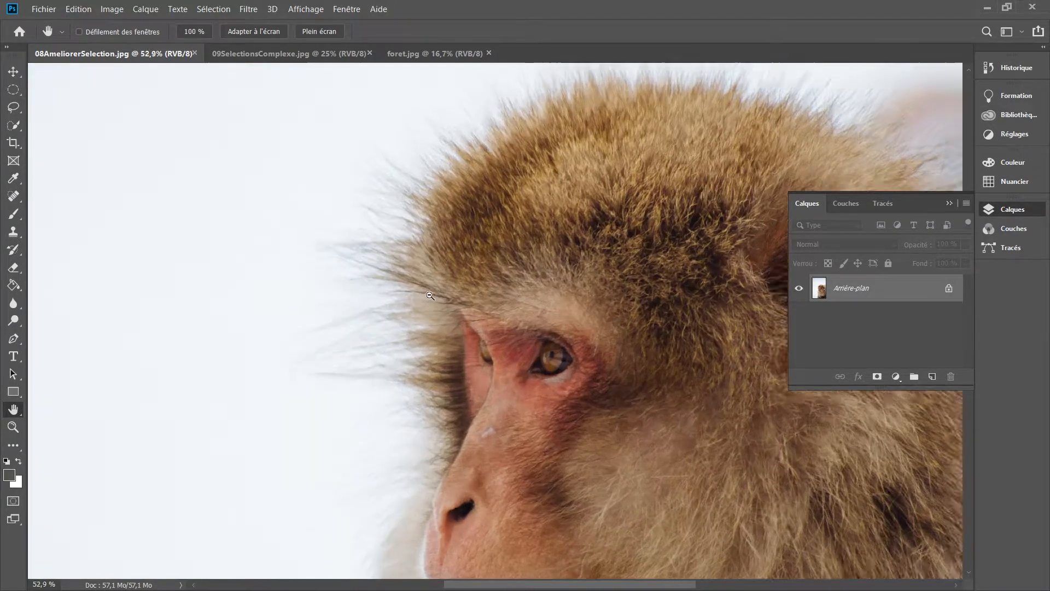
drag(478, 178, 268, 302)
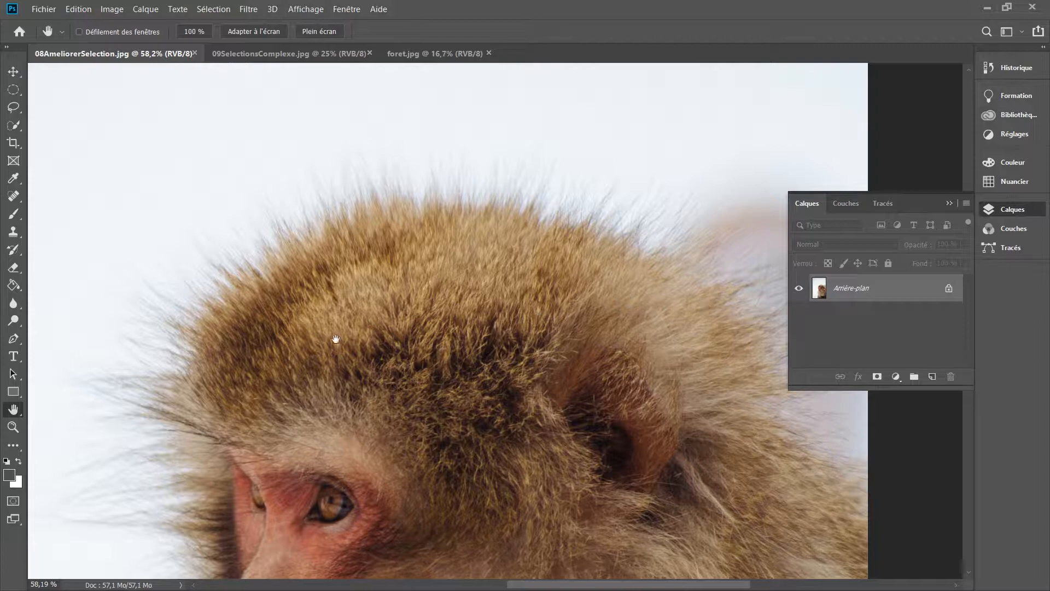
drag(336, 339, 366, 272)
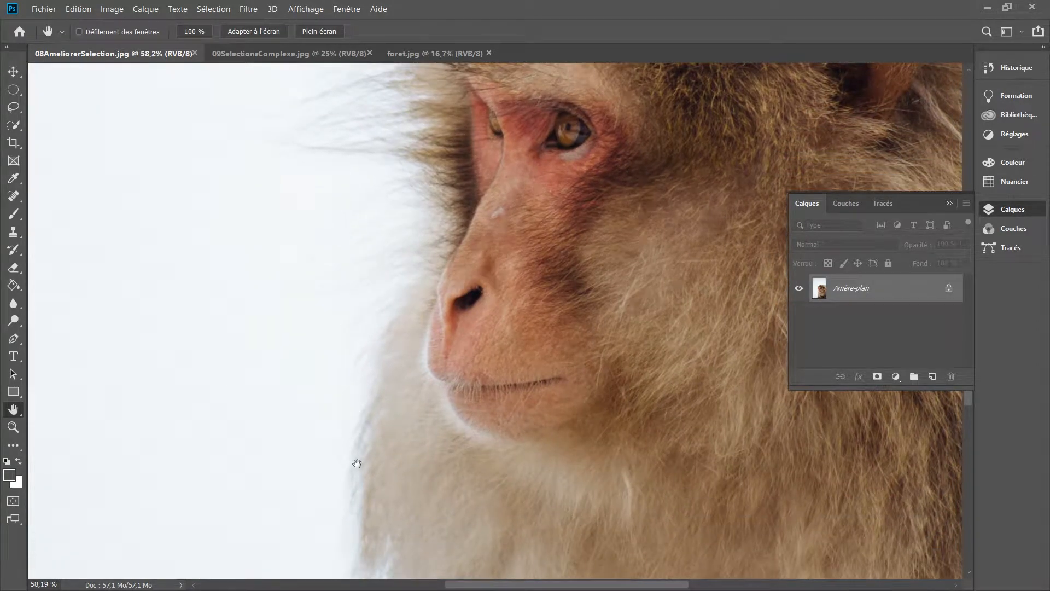
scroll(372, 424, down, 5)
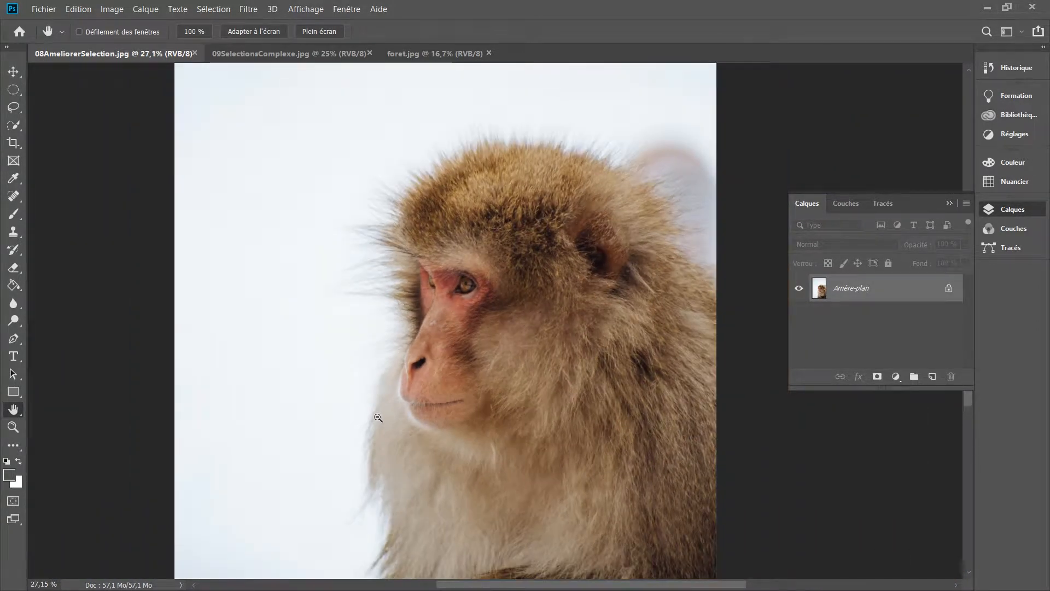
scroll(378, 418, down, 3)
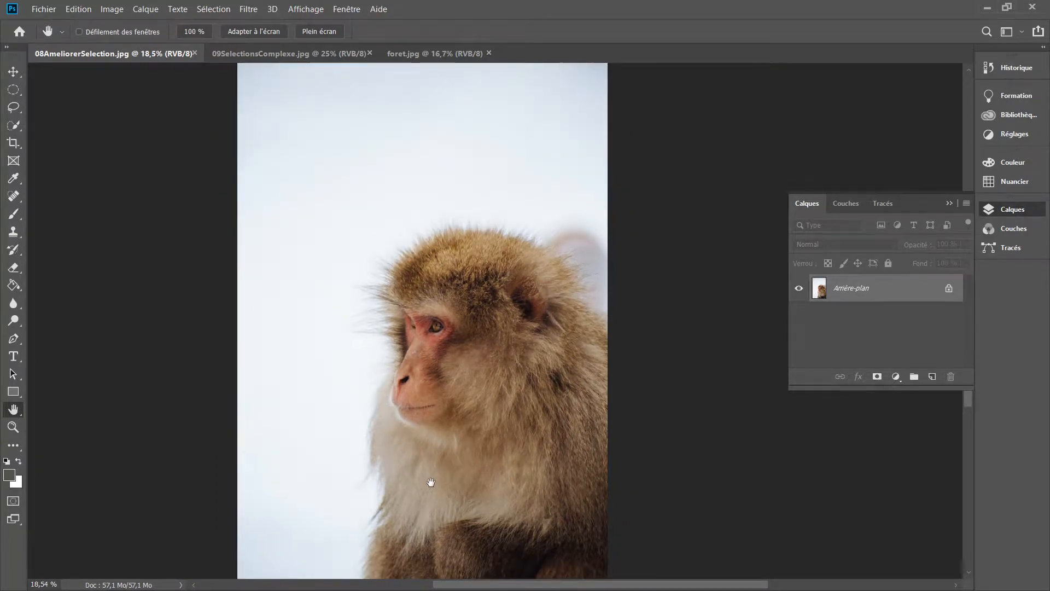
drag(431, 482, 413, 434)
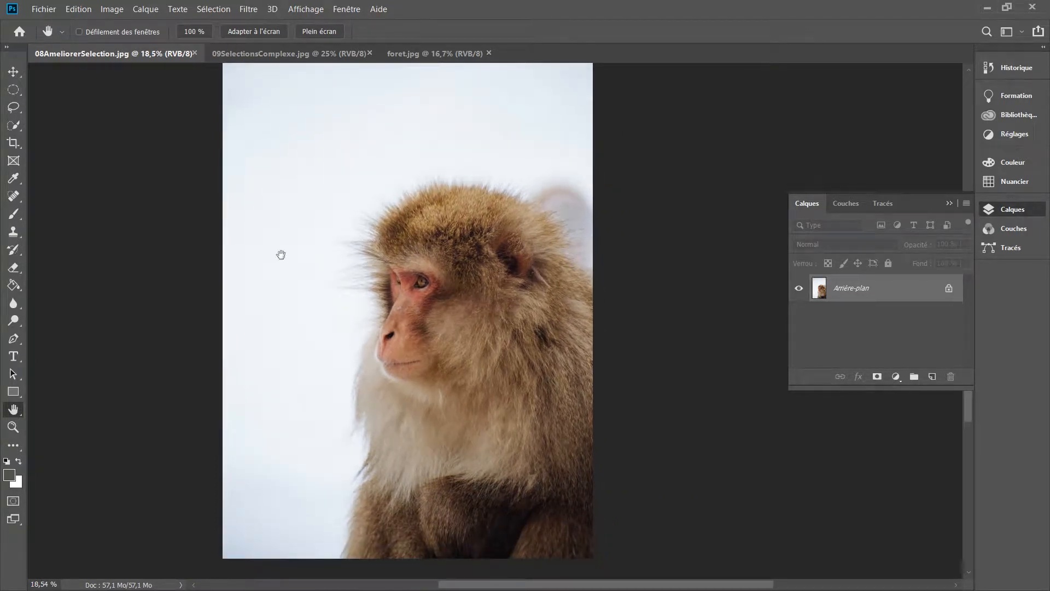
click(17, 126)
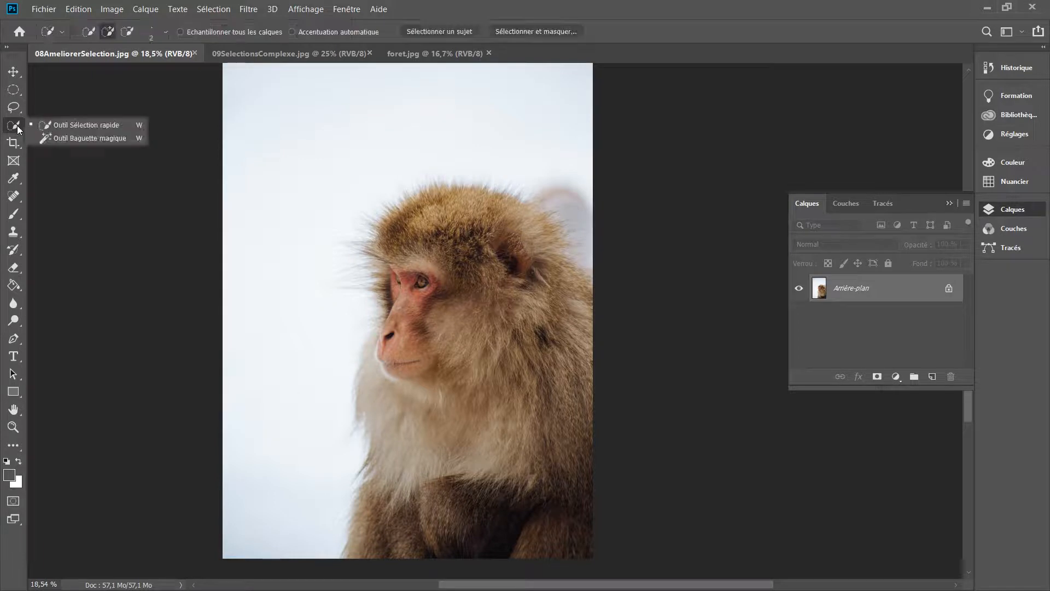
click(56, 127)
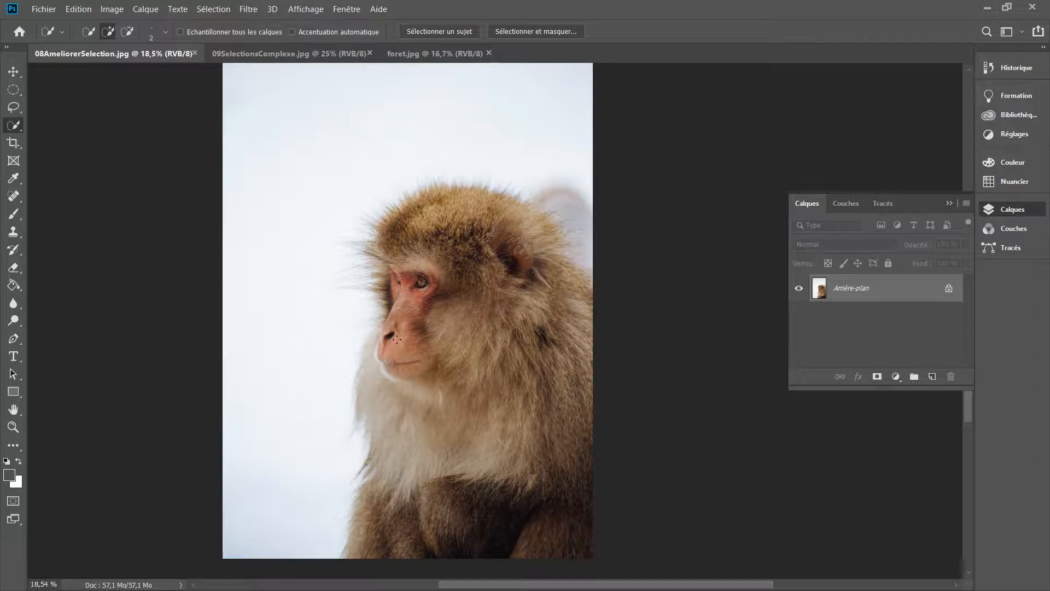
drag(401, 347, 435, 343)
mouse_move(414, 246)
mouse_down()
mouse_move(405, 230)
mouse_move(433, 216)
mouse_move(462, 233)
mouse_move(443, 218)
mouse_move(499, 230)
mouse_move(534, 252)
mouse_move(570, 399)
mouse_move(570, 553)
mouse_move(380, 551)
mouse_move(392, 477)
mouse_move(380, 356)
mouse_move(408, 298)
mouse_move(400, 242)
mouse_move(436, 217)
mouse_move(511, 222)
mouse_up()
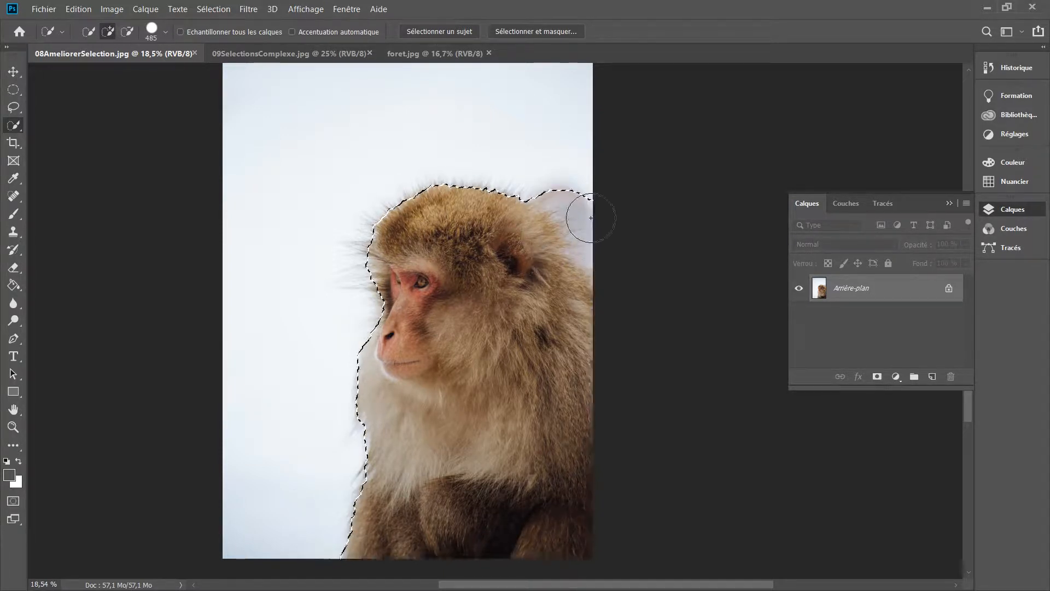
drag(592, 217, 591, 215)
Subtract the blurred background shape behind the monkey's head from the selection.
key(alt)
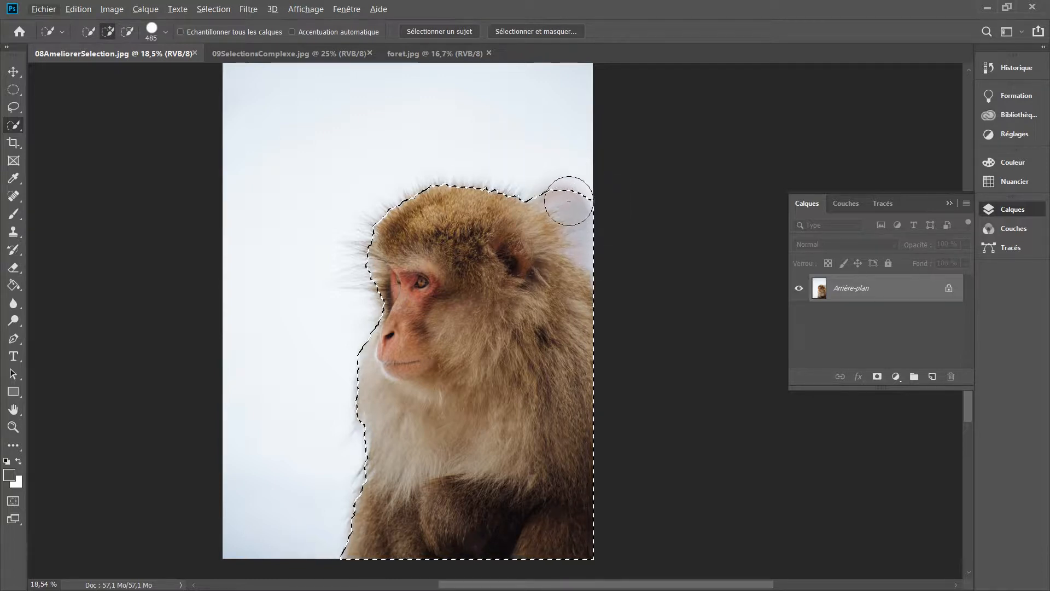
key(alt)
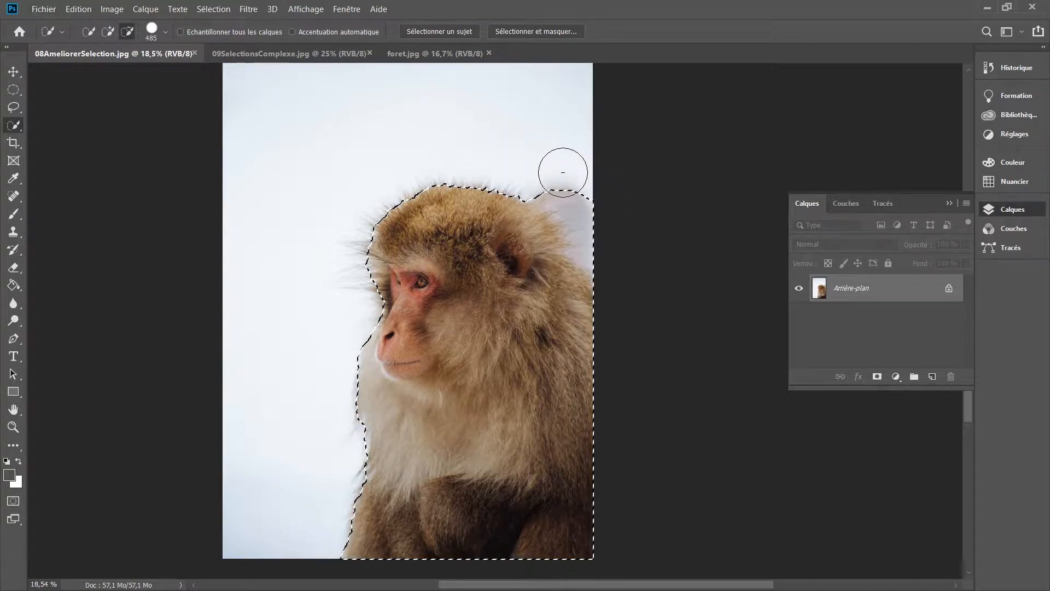
drag(582, 192, 609, 236)
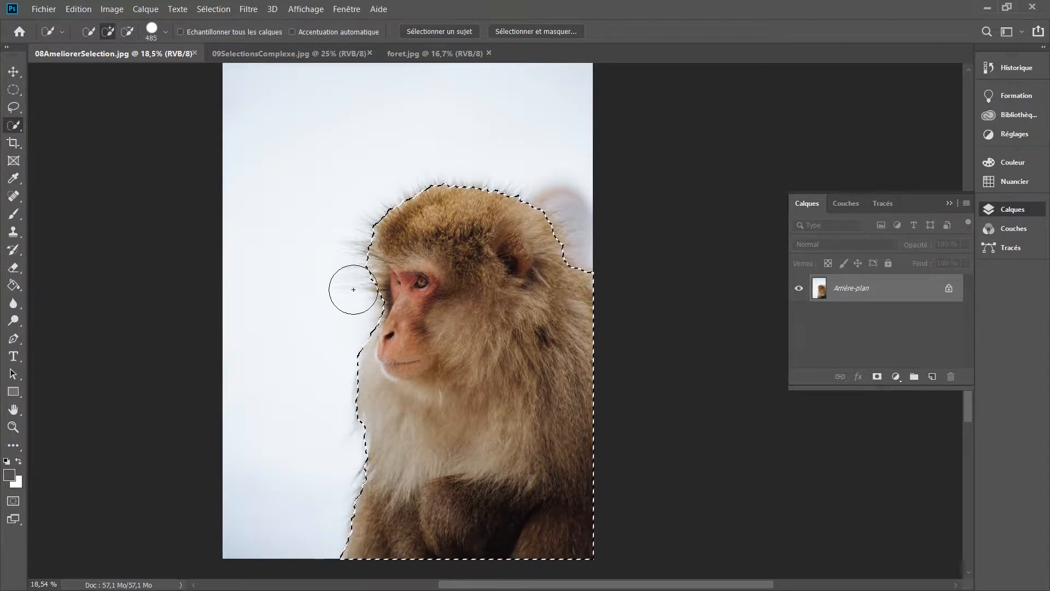
Open the monkey selection in Select and Mask and set the preview to the Incrustation (overlay) view.
scroll(324, 340, up, 3)
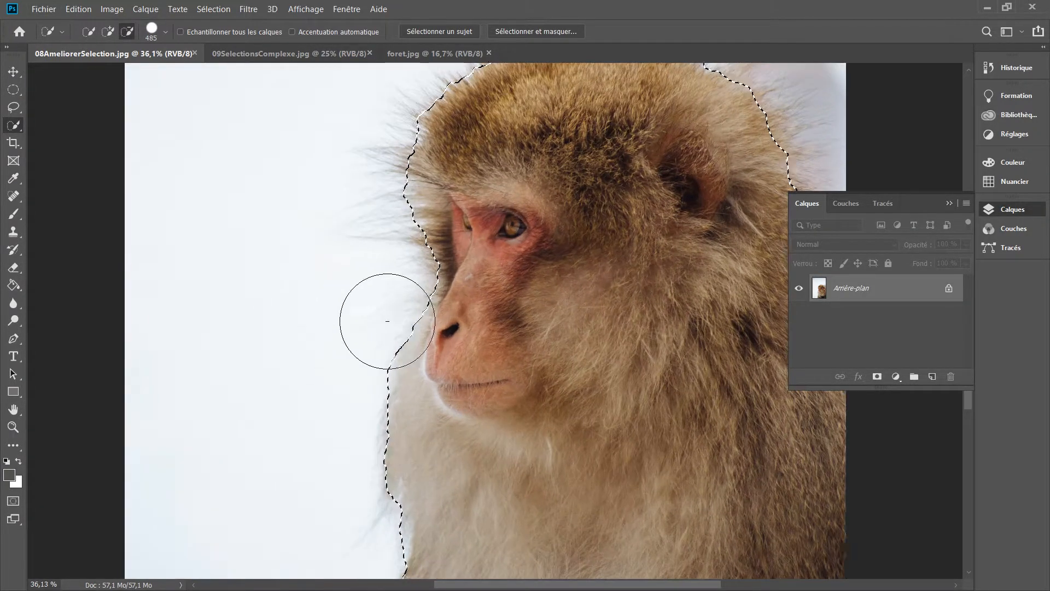
scroll(388, 321, down, 1)
drag(349, 311, 287, 387)
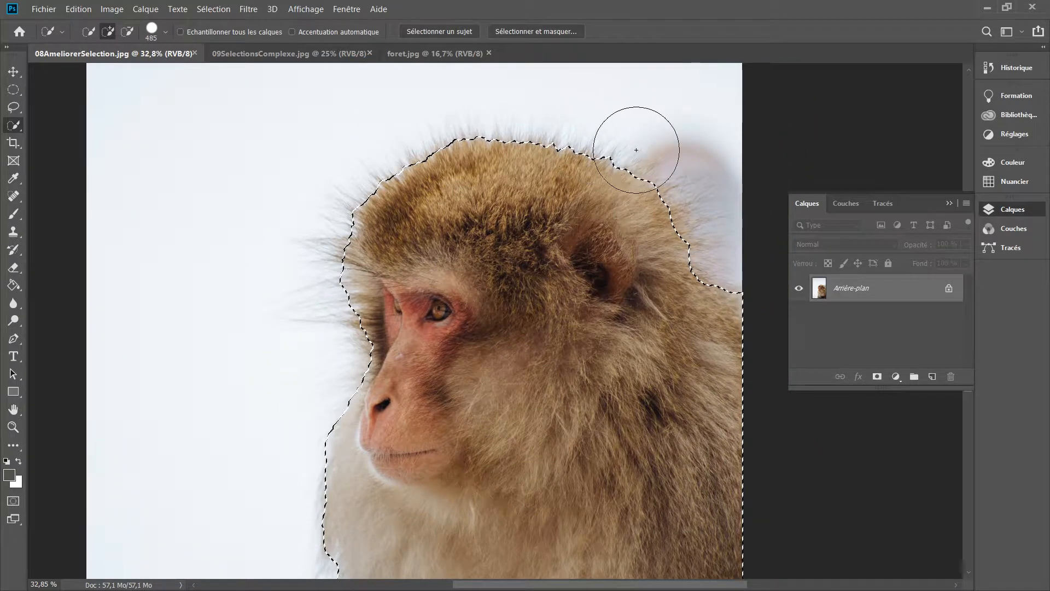
drag(301, 391, 300, 314)
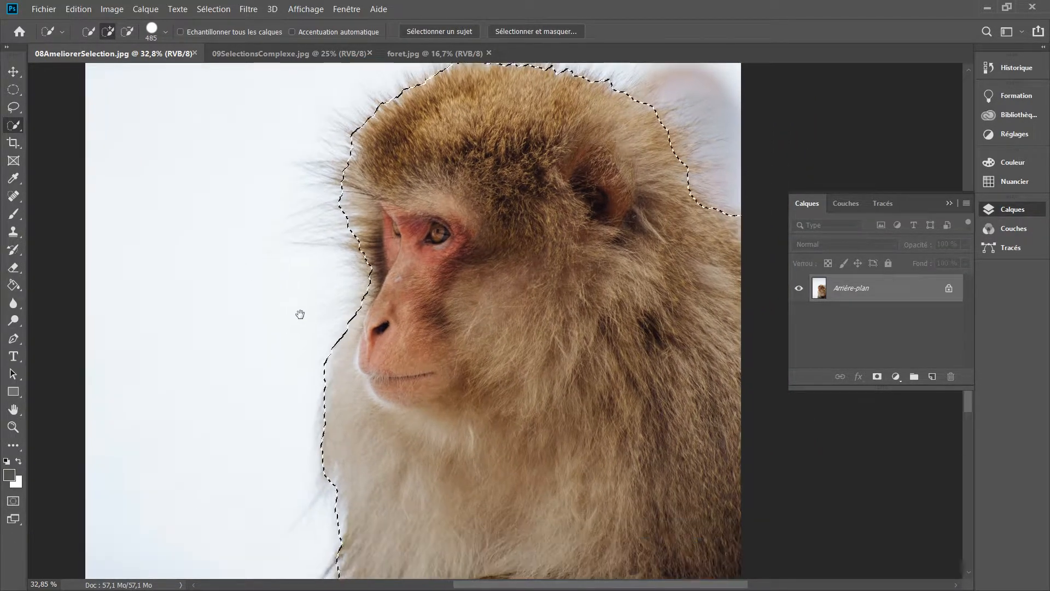
mouse_move(284, 425)
mouse_down()
mouse_move(255, 306)
mouse_move(256, 450)
mouse_up()
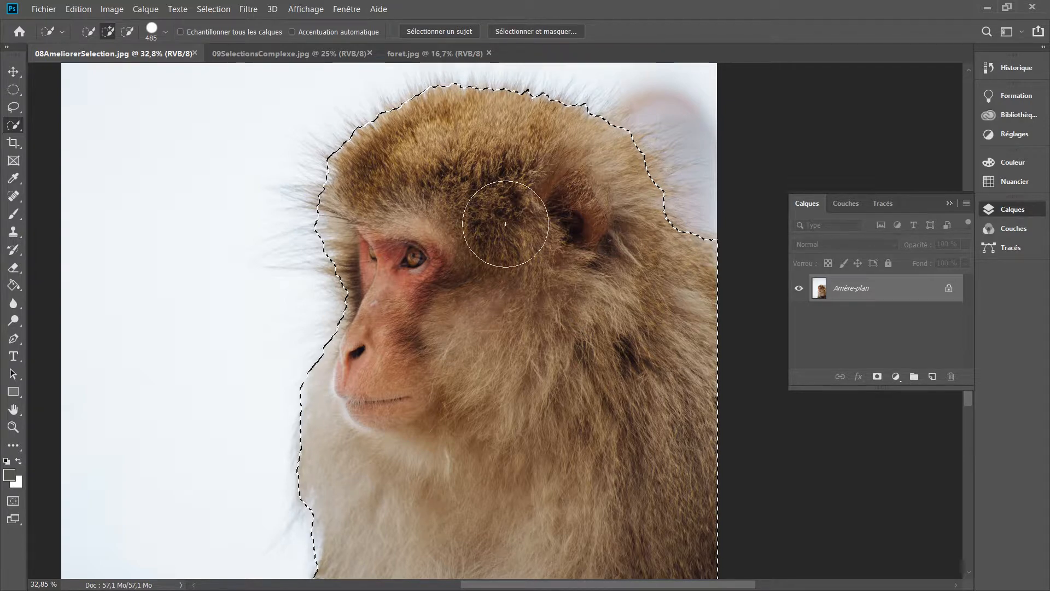
click(213, 9)
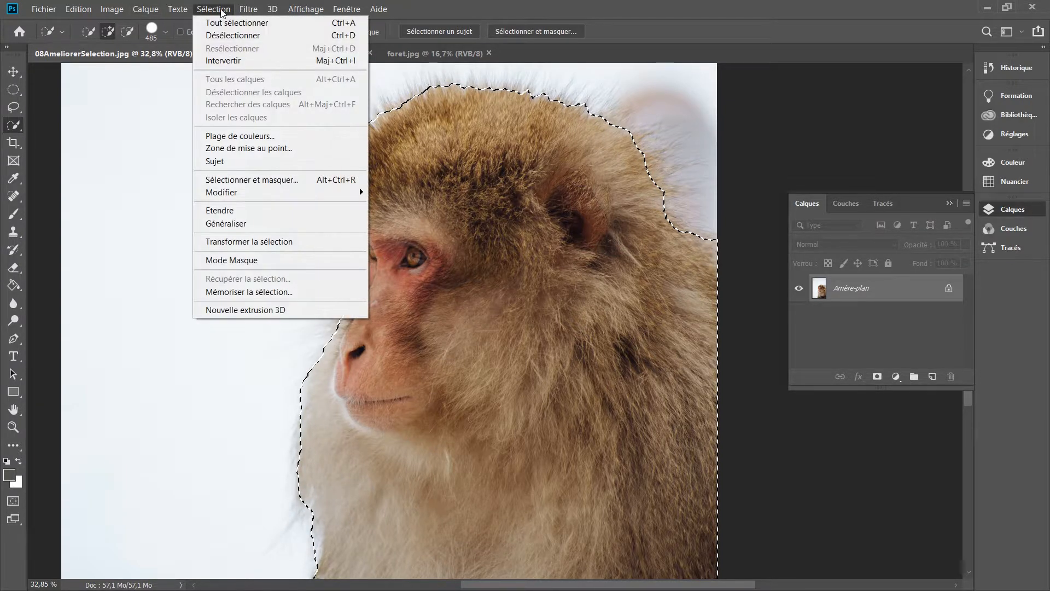
click(243, 180)
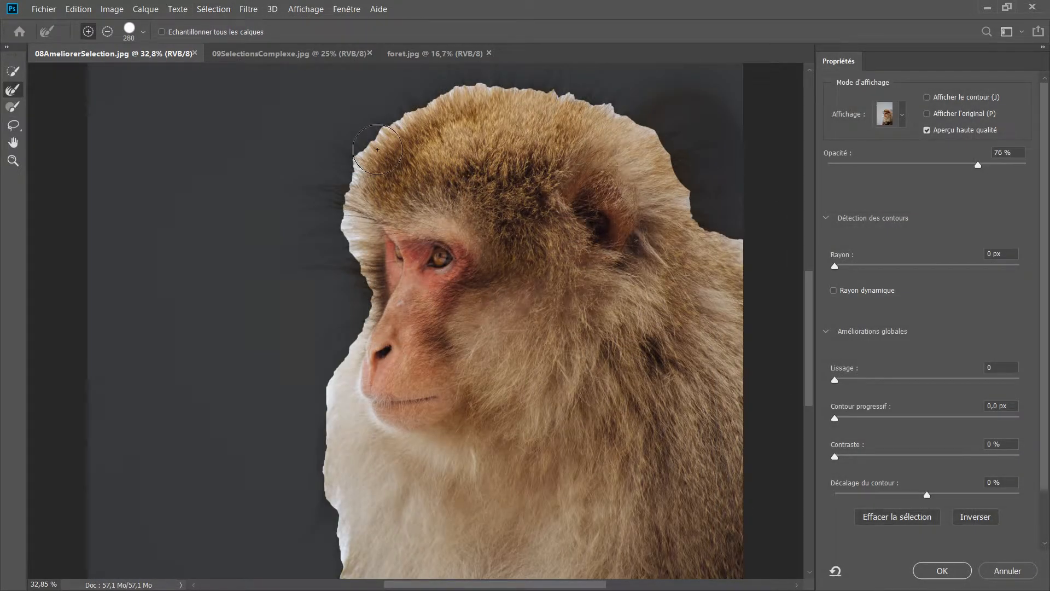
click(902, 117)
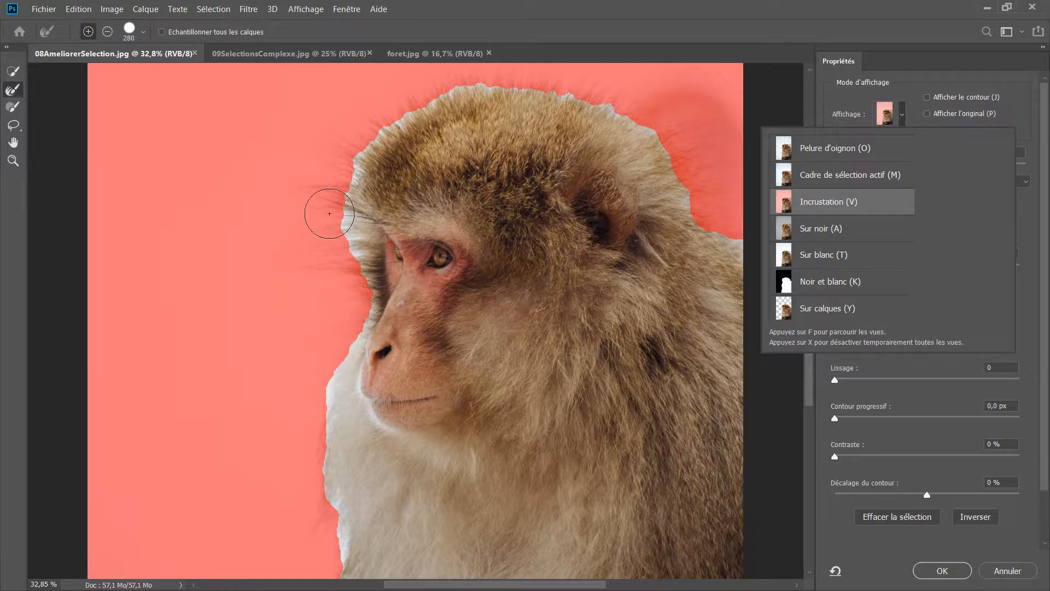
scroll(350, 153, up, 3)
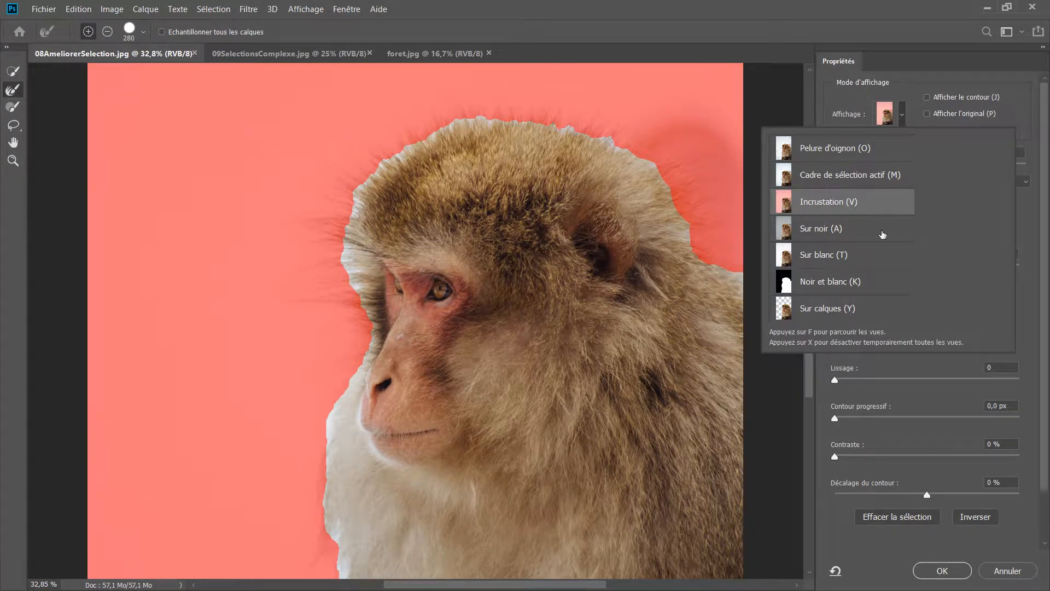
click(905, 94)
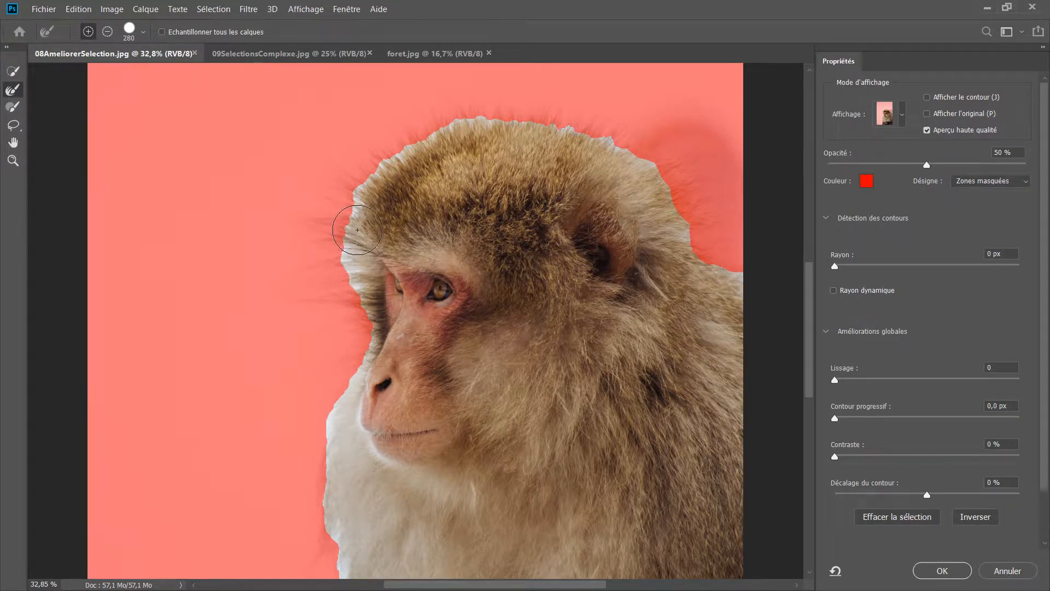
Paint with the Refine Edge Brush along the fur outline from the brow over the head to the upper back.
drag(357, 230, 328, 224)
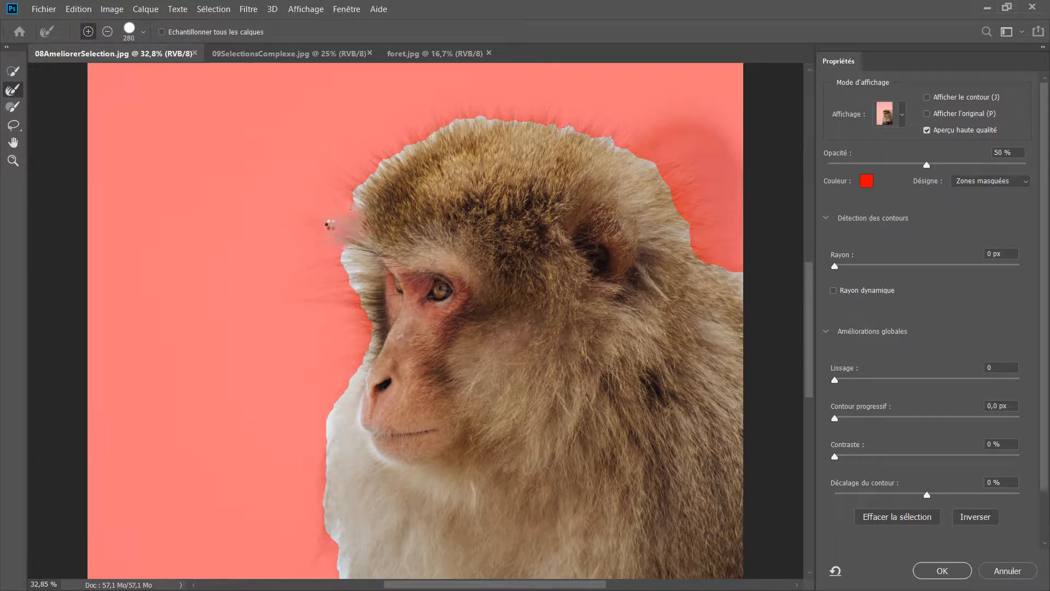
mouse_move(362, 184)
mouse_down()
mouse_move(390, 190)
mouse_move(385, 164)
mouse_move(418, 153)
mouse_move(416, 136)
mouse_move(454, 140)
mouse_move(448, 113)
mouse_move(488, 125)
mouse_move(496, 111)
mouse_move(517, 140)
mouse_move(537, 112)
mouse_move(548, 112)
mouse_move(549, 130)
mouse_move(582, 114)
mouse_move(584, 143)
mouse_move(608, 121)
mouse_move(604, 148)
mouse_move(616, 138)
mouse_move(635, 160)
mouse_move(650, 154)
mouse_move(647, 170)
mouse_move(655, 159)
mouse_move(659, 186)
mouse_move(671, 181)
mouse_move(669, 217)
mouse_move(707, 271)
mouse_move(716, 262)
mouse_move(706, 263)
mouse_move(717, 274)
mouse_move(745, 274)
mouse_up()
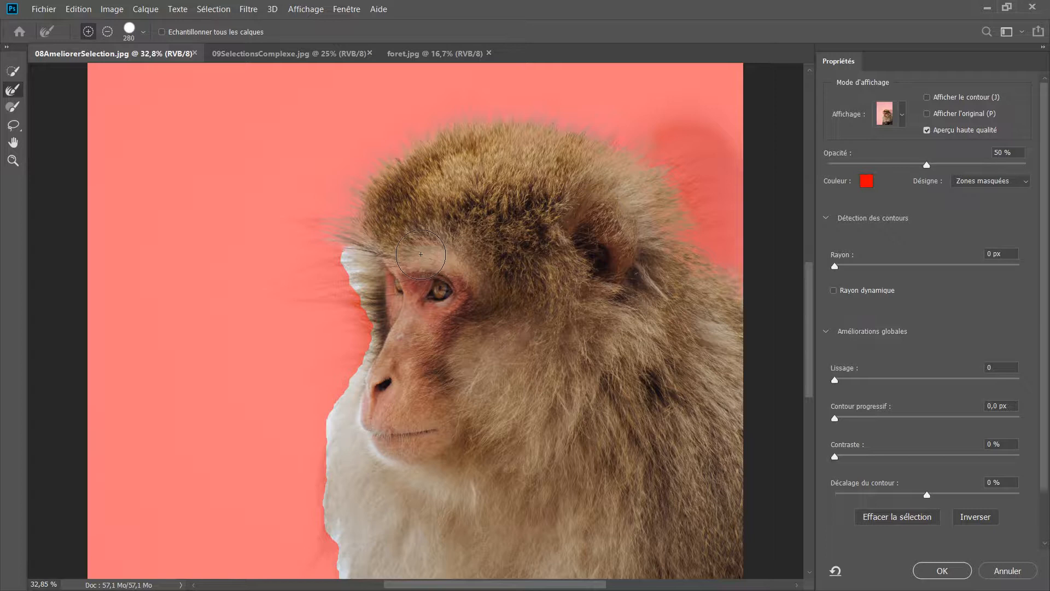
mouse_move(354, 253)
mouse_down()
mouse_move(348, 282)
mouse_move(337, 276)
mouse_move(371, 277)
mouse_move(374, 289)
mouse_up()
Refine the remaining fur edge in front of the eyes, past the nose and down beside the chin.
scroll(348, 280, up, 7)
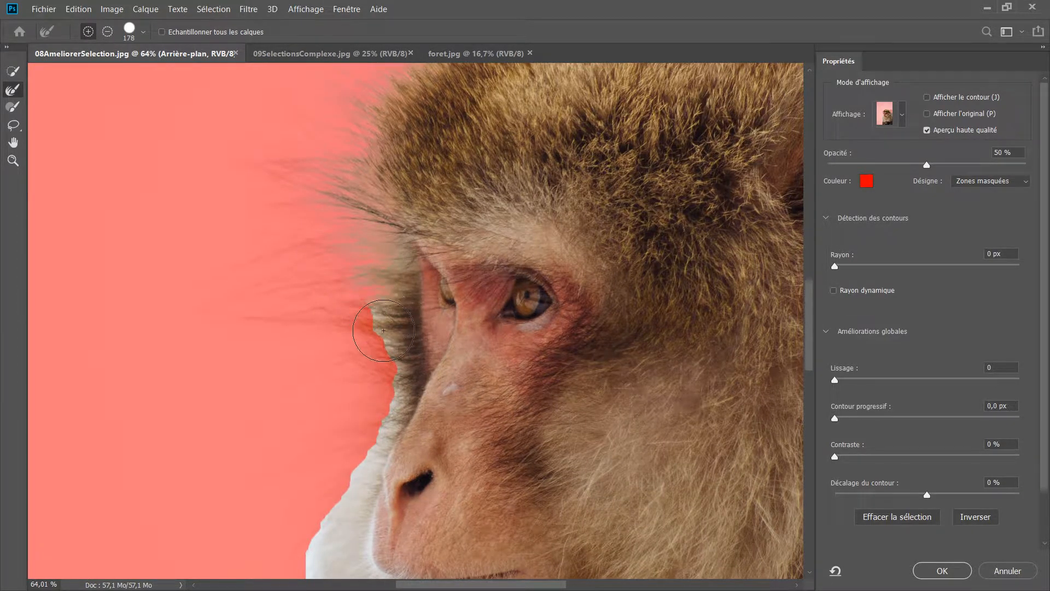
drag(384, 330, 380, 336)
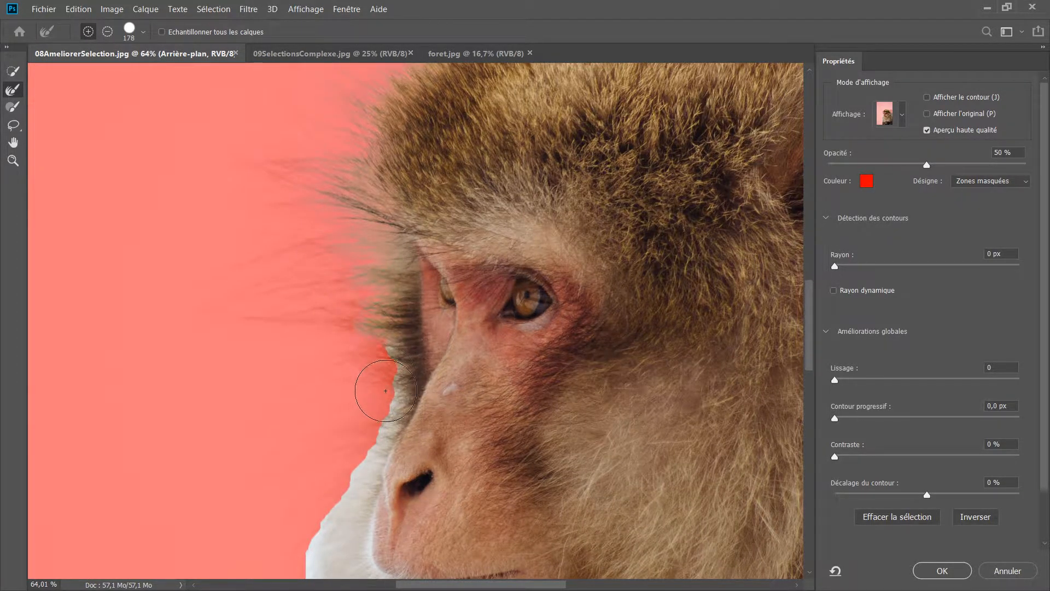
drag(385, 391, 391, 361)
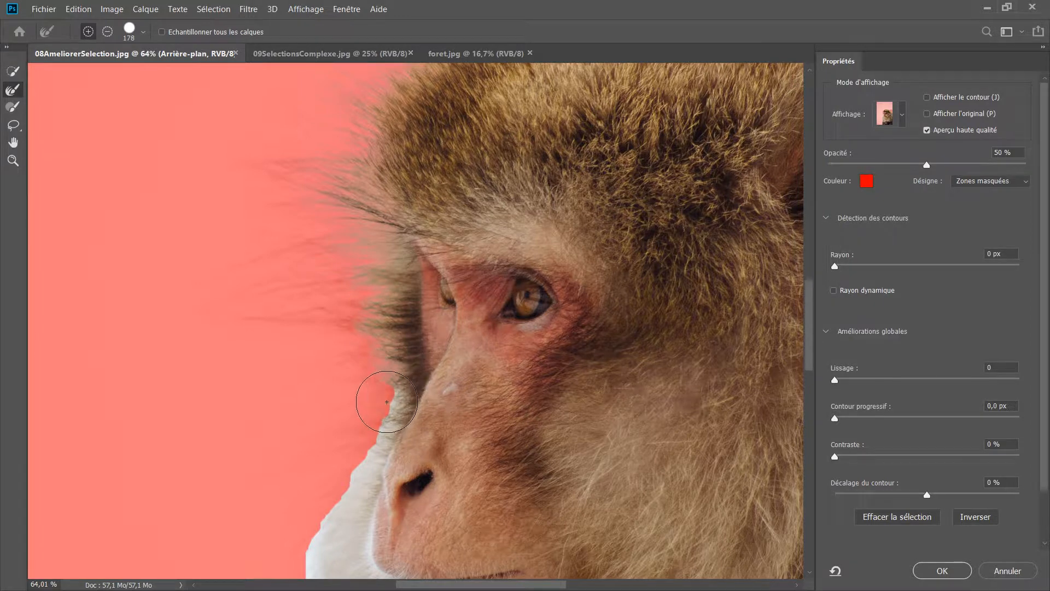
click(387, 402)
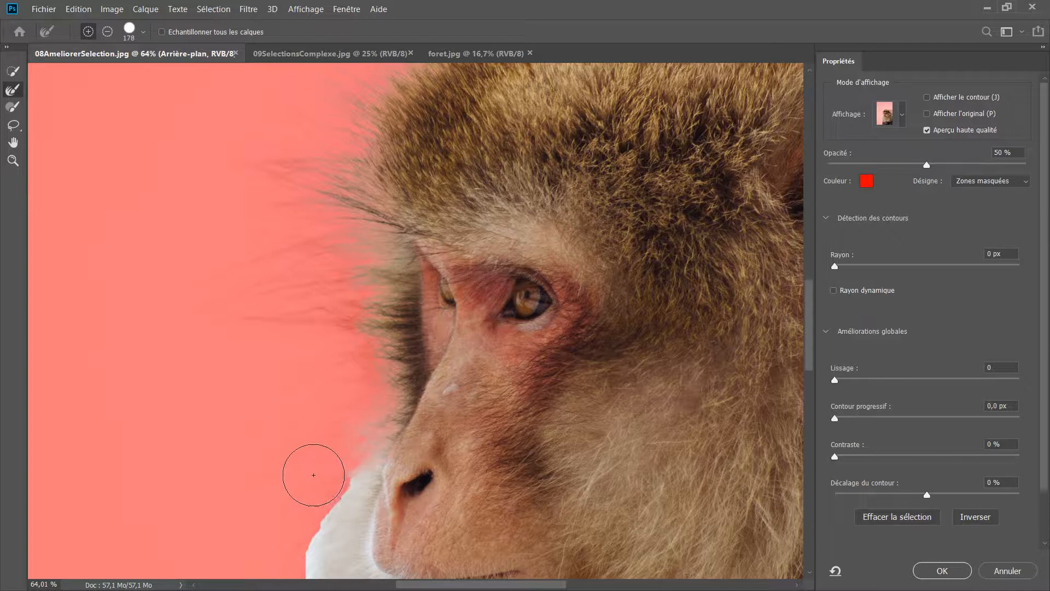
mouse_move(307, 453)
mouse_down()
mouse_move(296, 324)
mouse_move(344, 321)
mouse_move(307, 375)
mouse_up()
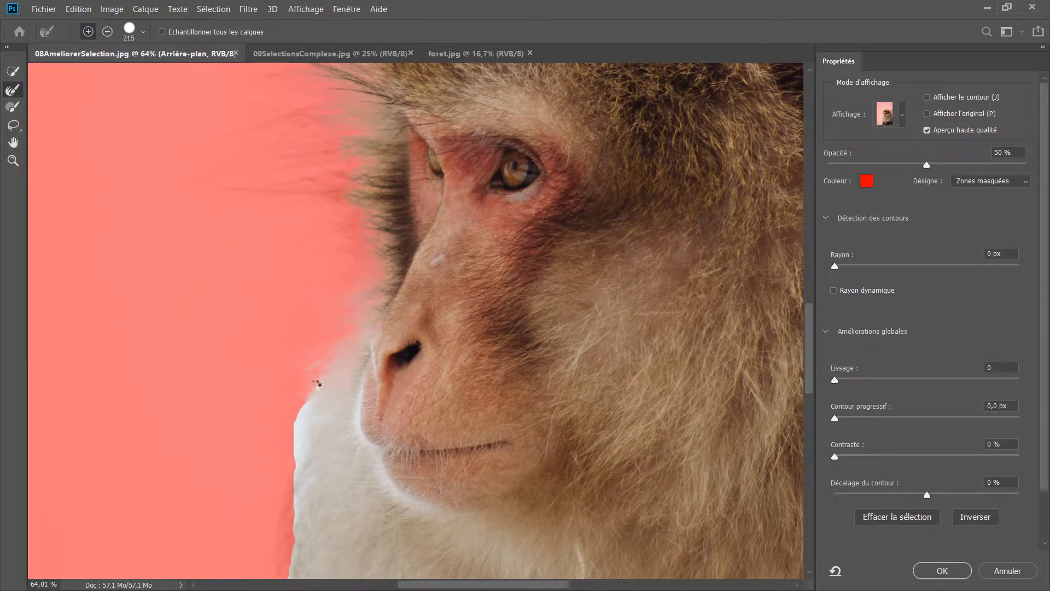
click(307, 419)
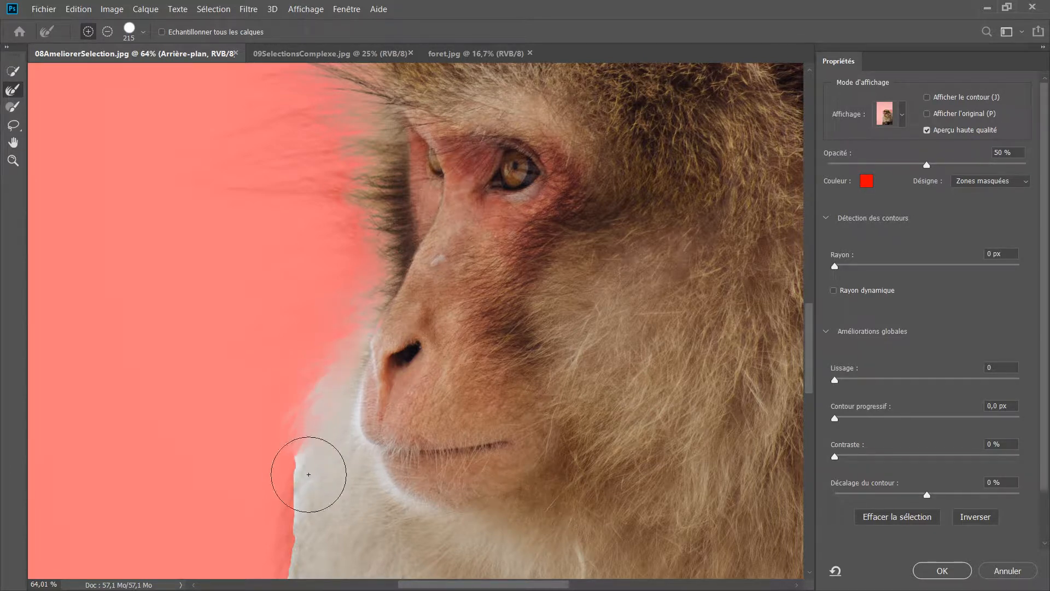
click(300, 487)
drag(284, 449, 279, 337)
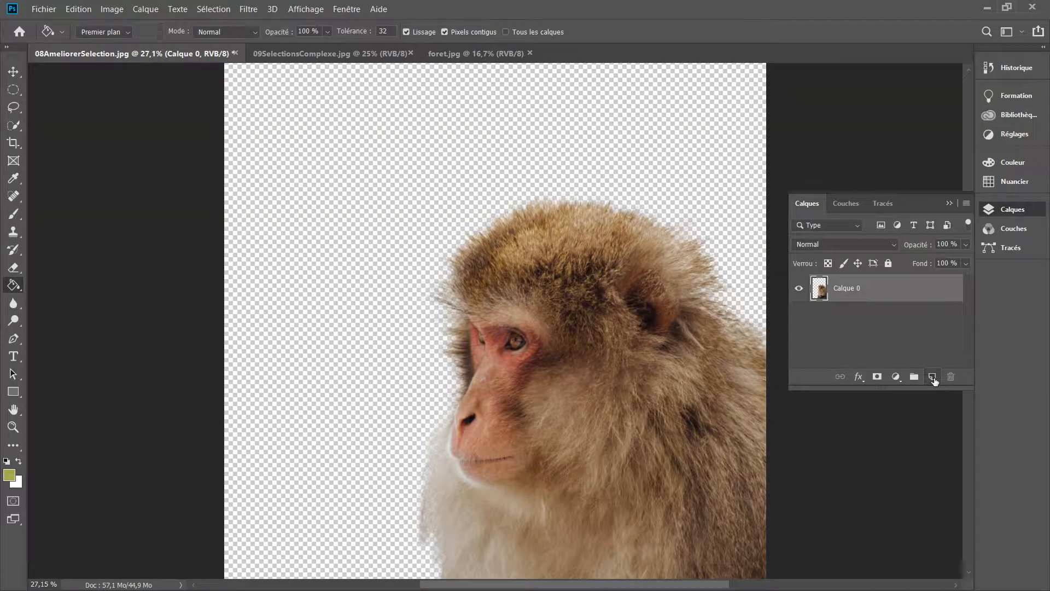
Add a new layer, fill it with the olive green foreground color and place it below the monkey cutout layer.
click(933, 378)
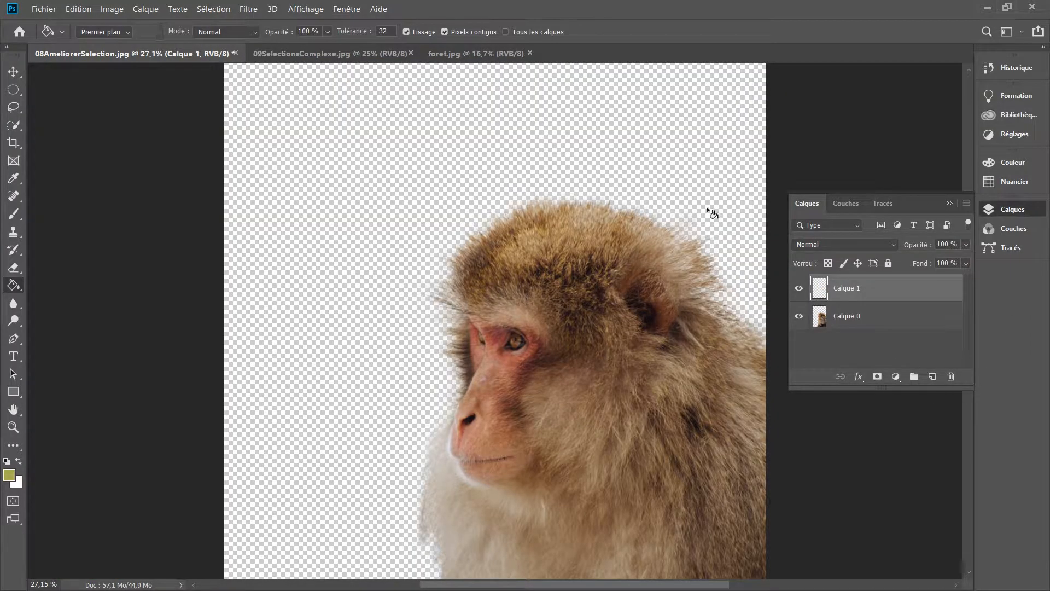
click(488, 155)
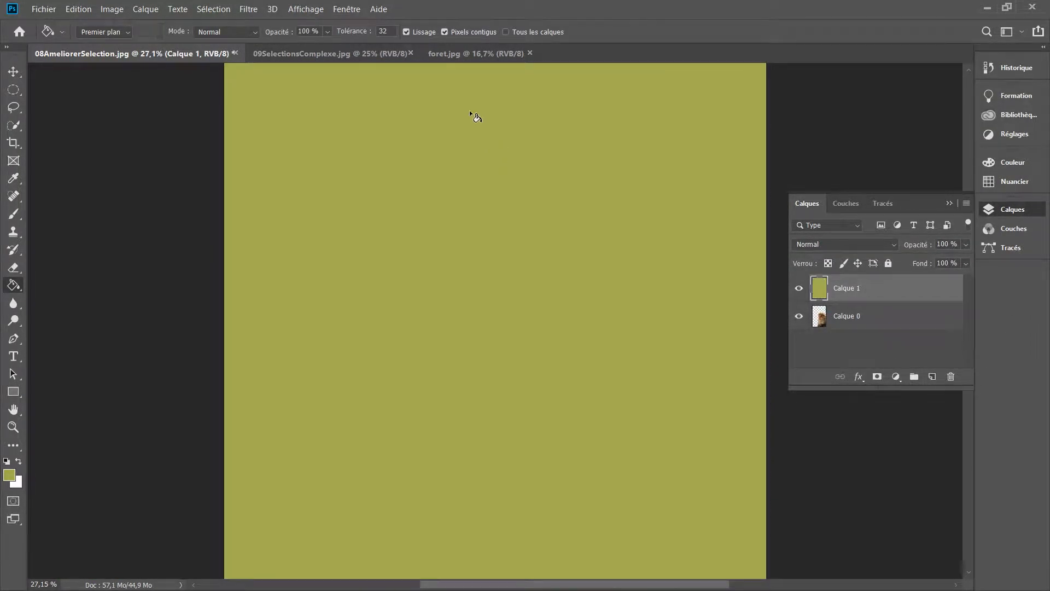
drag(858, 288, 859, 330)
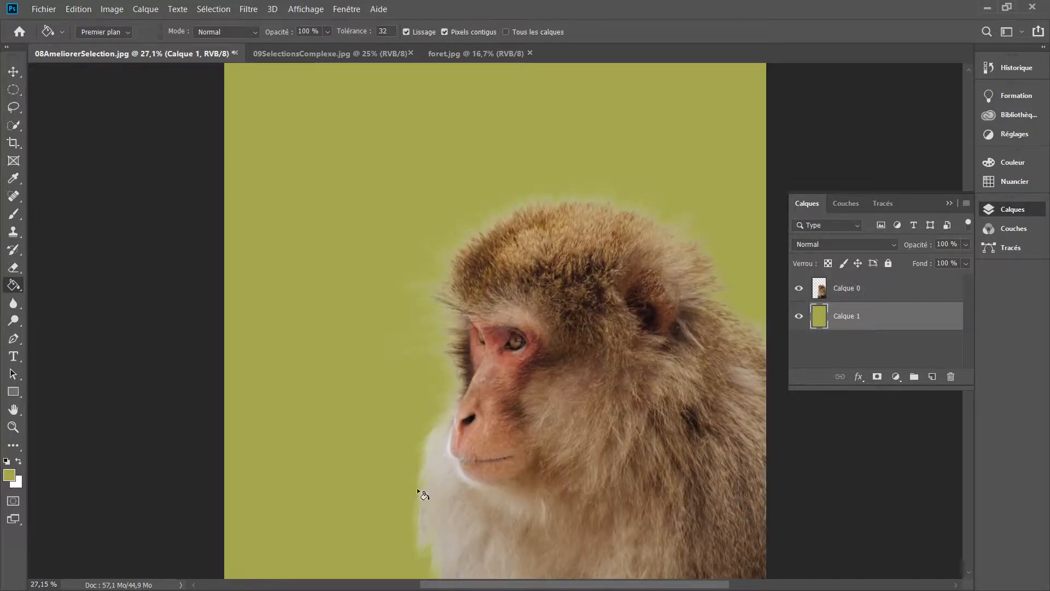
Examine the monkey's fur edges against the olive background over the head, brow, muzzle and chest.
click(13, 79)
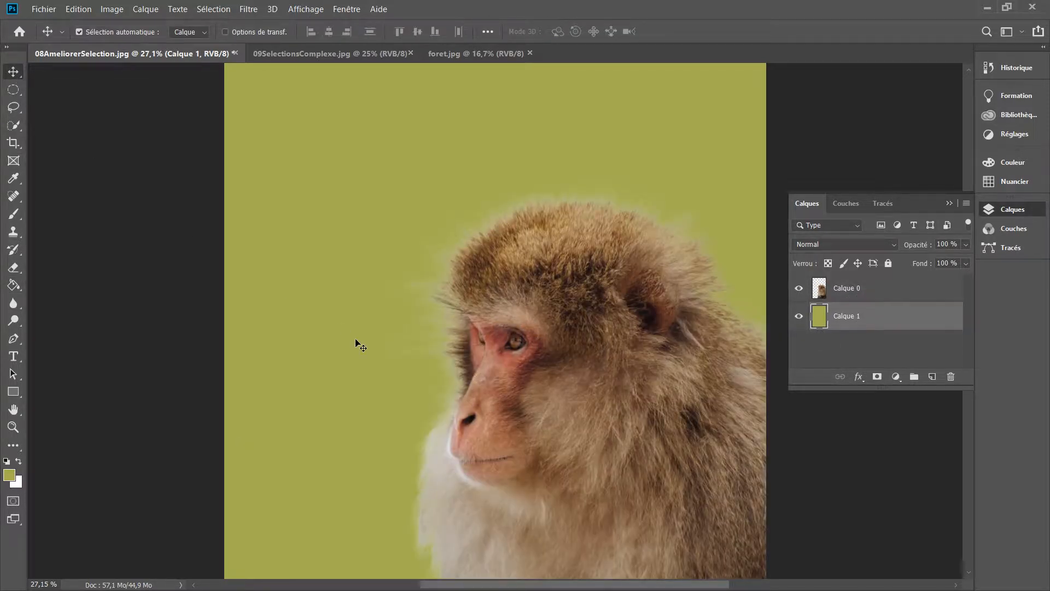
scroll(442, 253, up, 5)
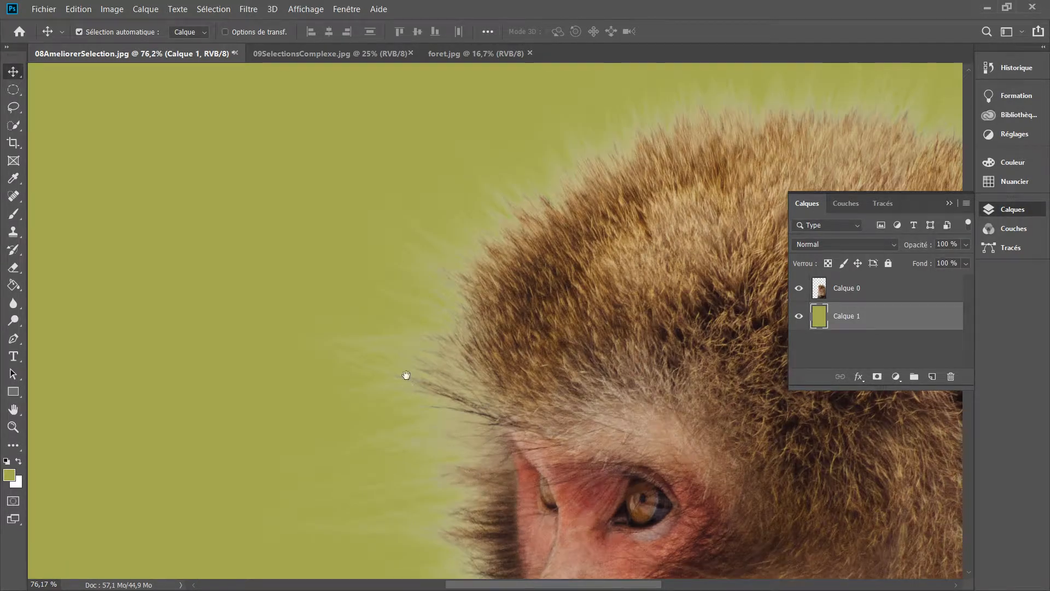
drag(407, 375, 239, 335)
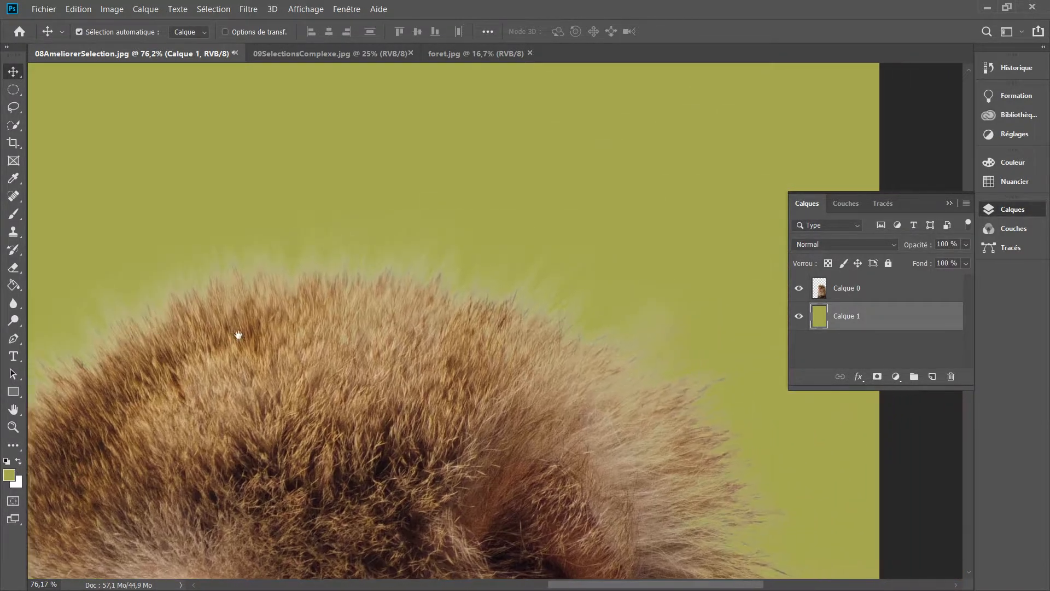
drag(500, 356, 825, 333)
drag(593, 427, 621, 324)
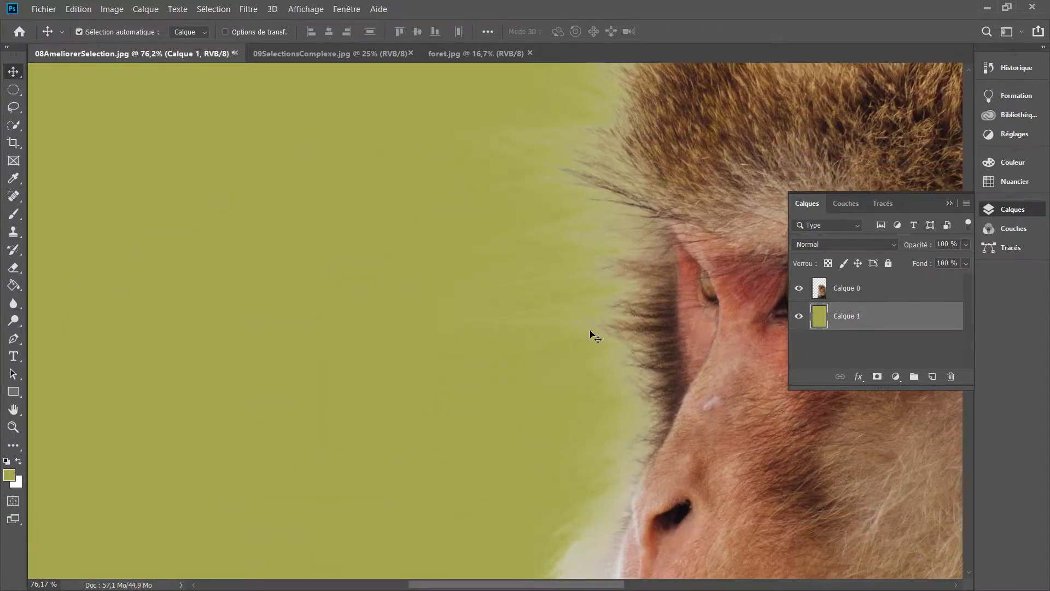
drag(469, 459, 574, 164)
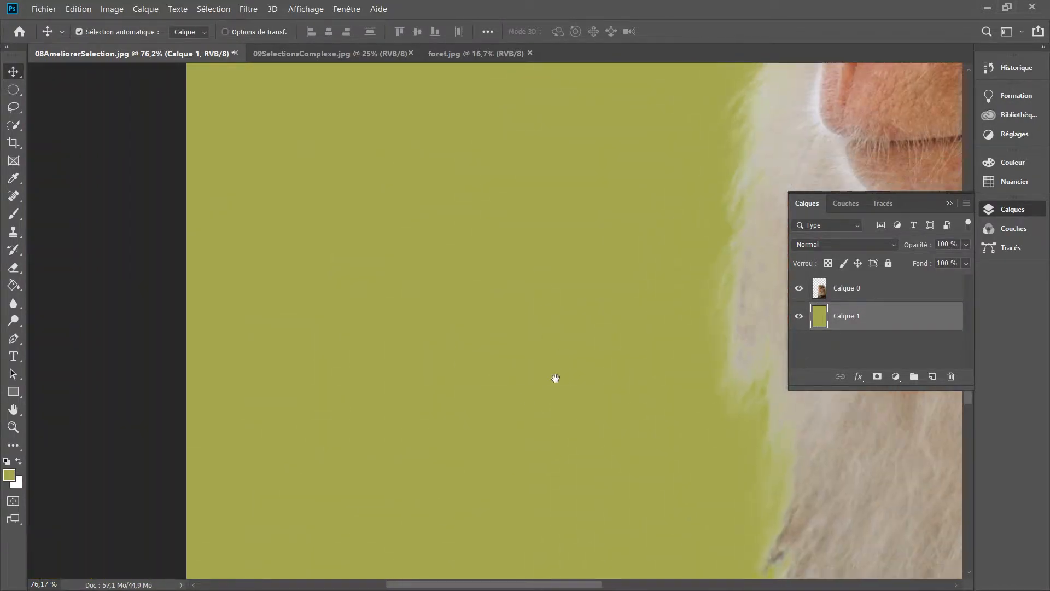
drag(556, 378, 379, 261)
drag(476, 285, 457, 465)
drag(458, 312, 426, 468)
drag(491, 315, 445, 363)
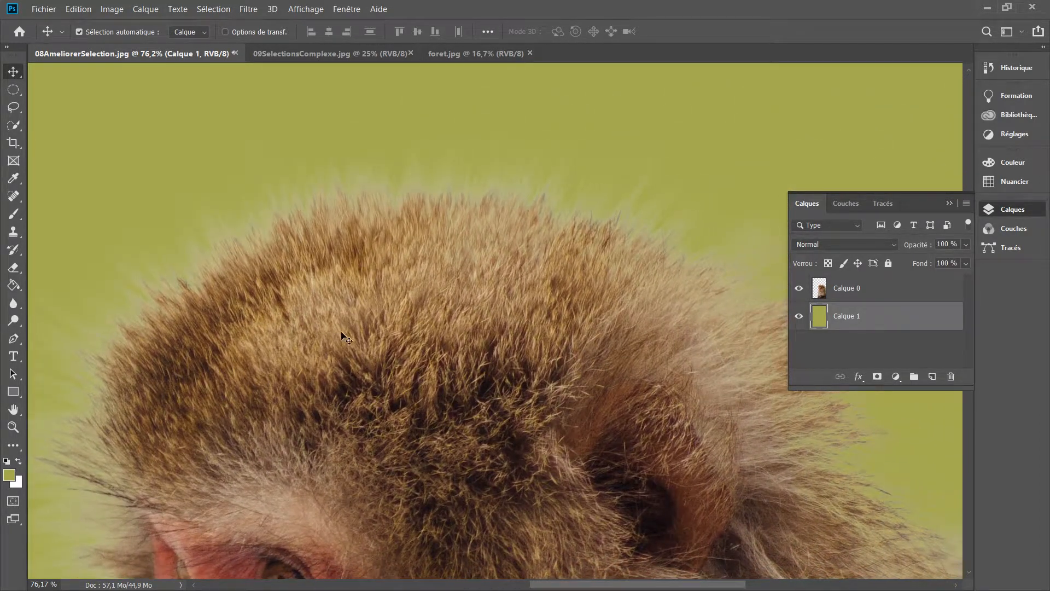
scroll(342, 332, down, 5)
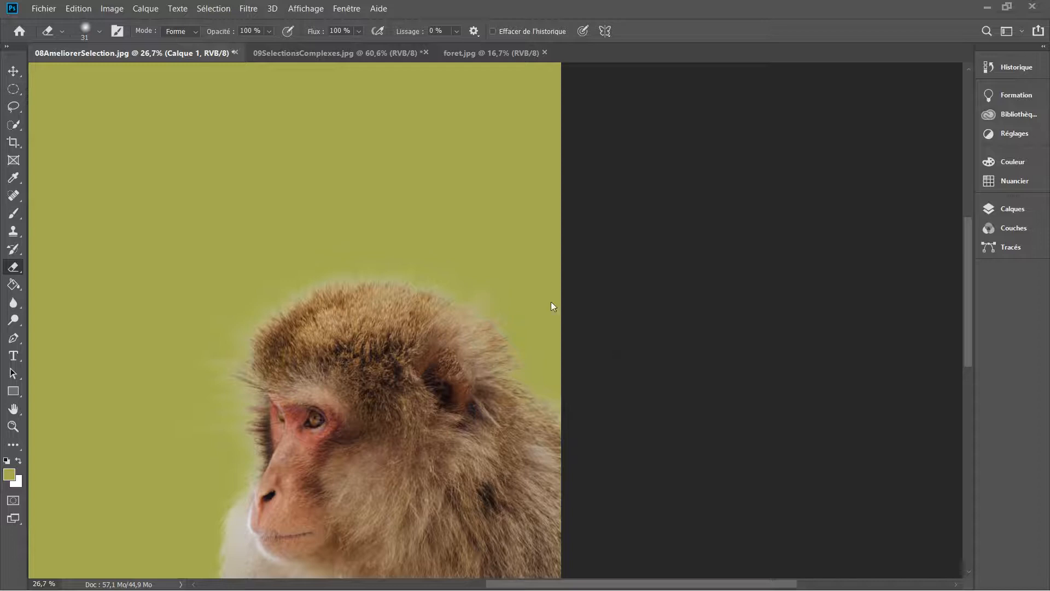
In 09SelectionsComplexes.jpg, select the woman with the Quick Selection tool, including her beret, hair, fur collar and coat.
click(328, 52)
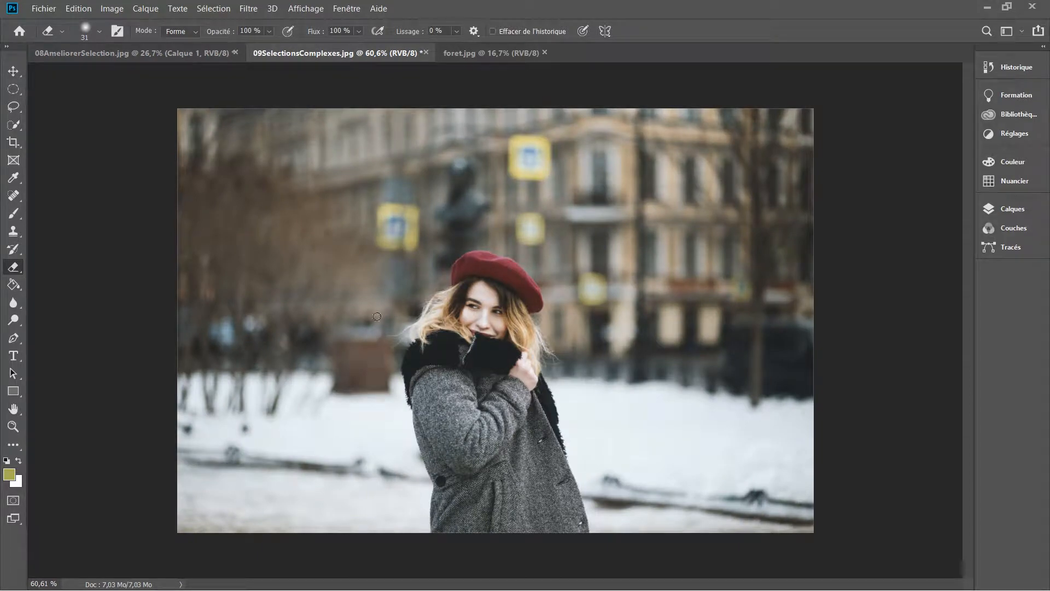
scroll(416, 326, up, 5)
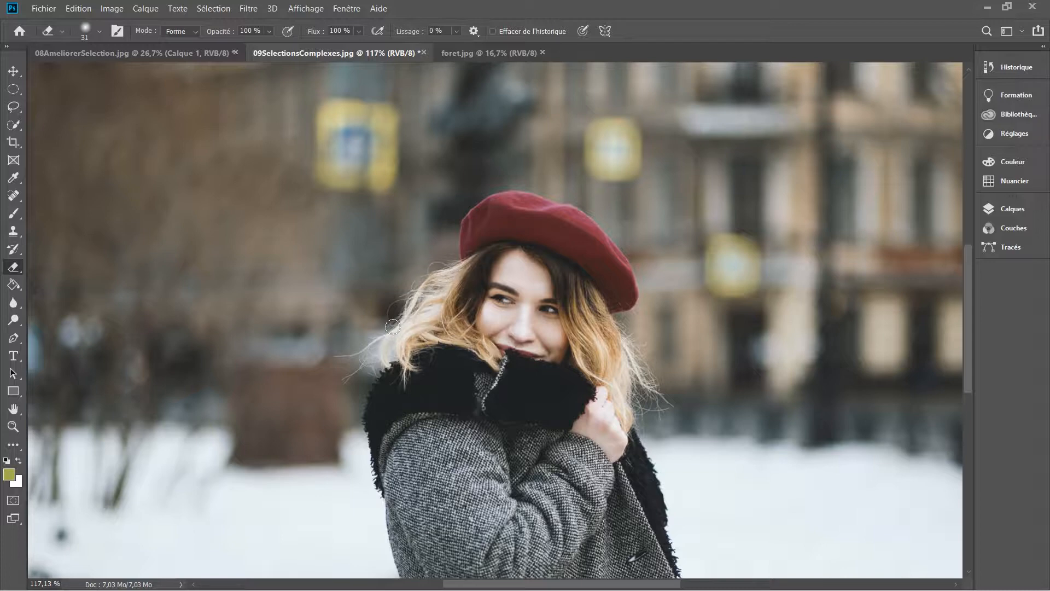
scroll(358, 437, up, 2)
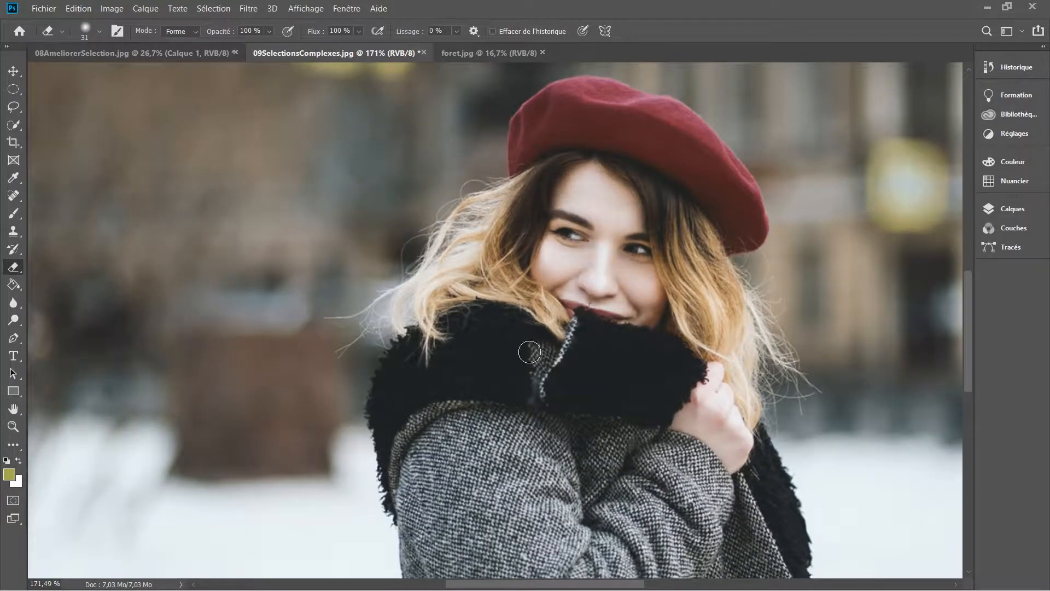
scroll(436, 302, down, 6)
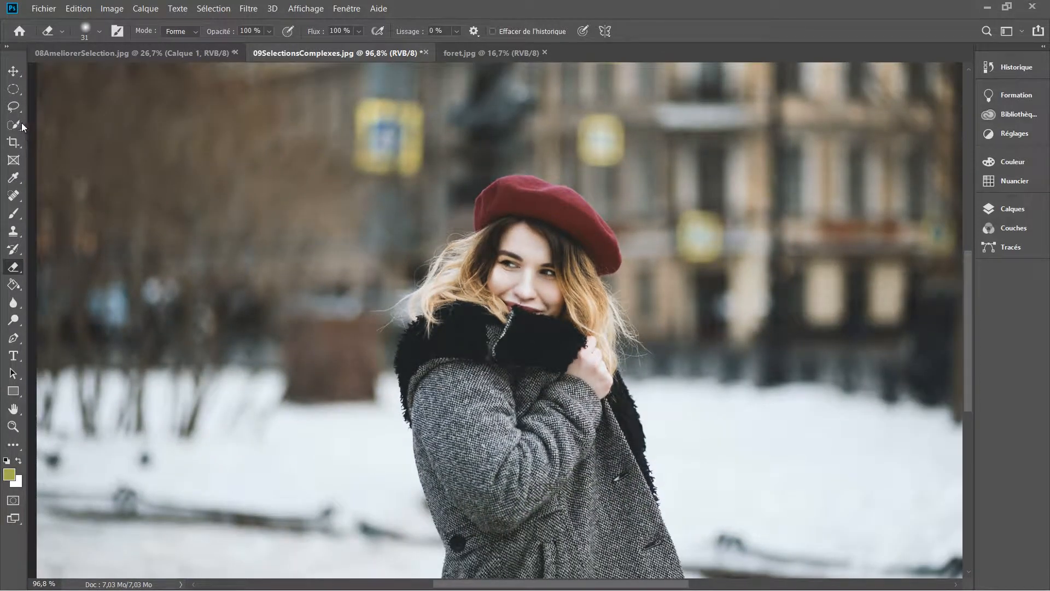
click(21, 125)
mouse_move(500, 255)
mouse_down()
mouse_move(511, 205)
mouse_move(557, 227)
mouse_move(574, 323)
mouse_move(574, 481)
mouse_move(632, 568)
mouse_move(577, 569)
mouse_move(447, 482)
mouse_up()
drag(427, 364, 437, 288)
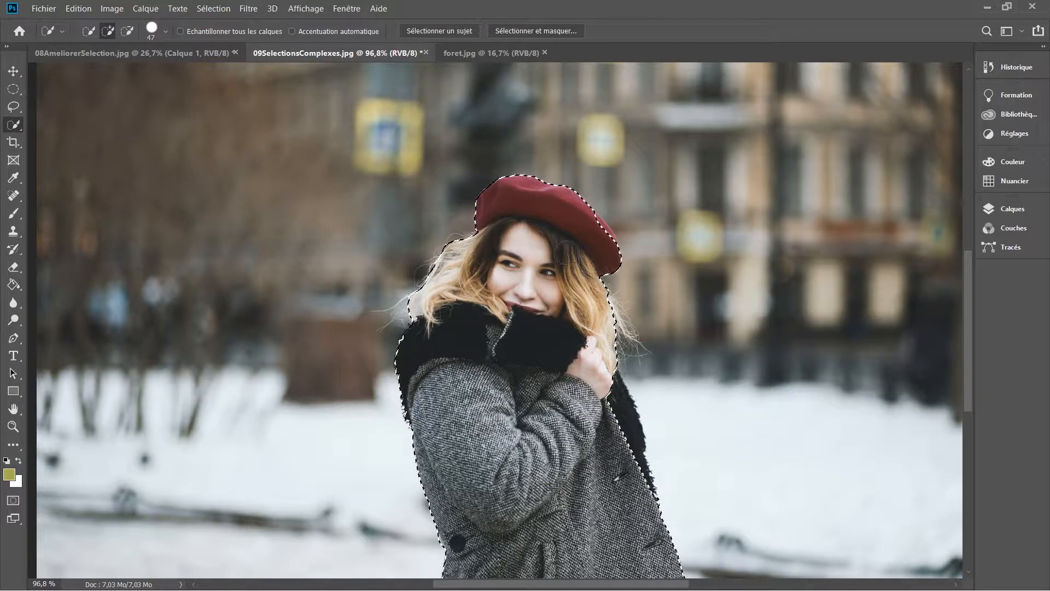
drag(602, 305, 612, 318)
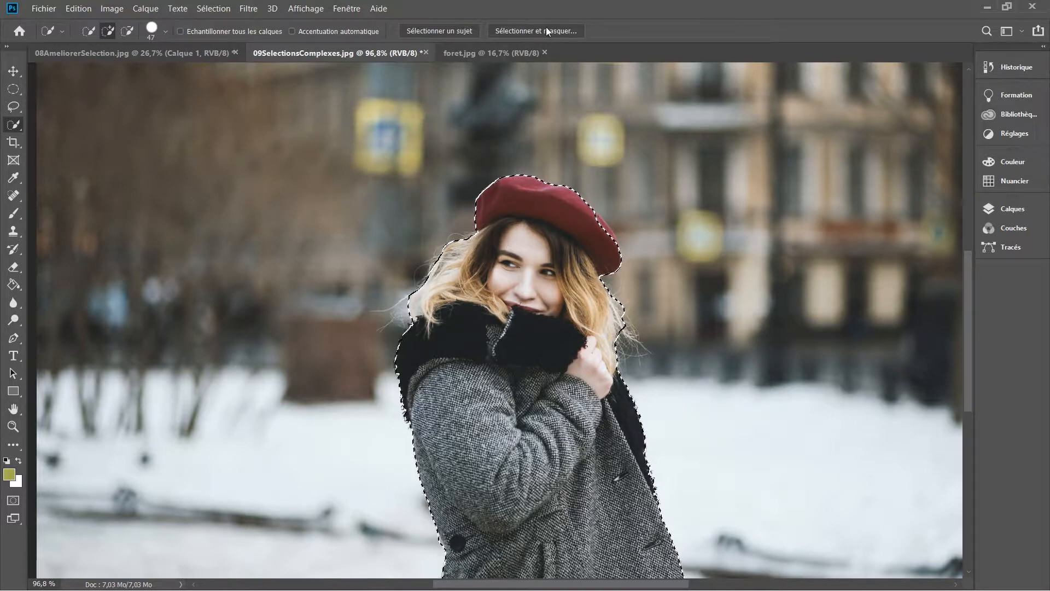
Open the woman's selection in Select and Mask and set the red overlay's opacity to 73 %.
click(533, 33)
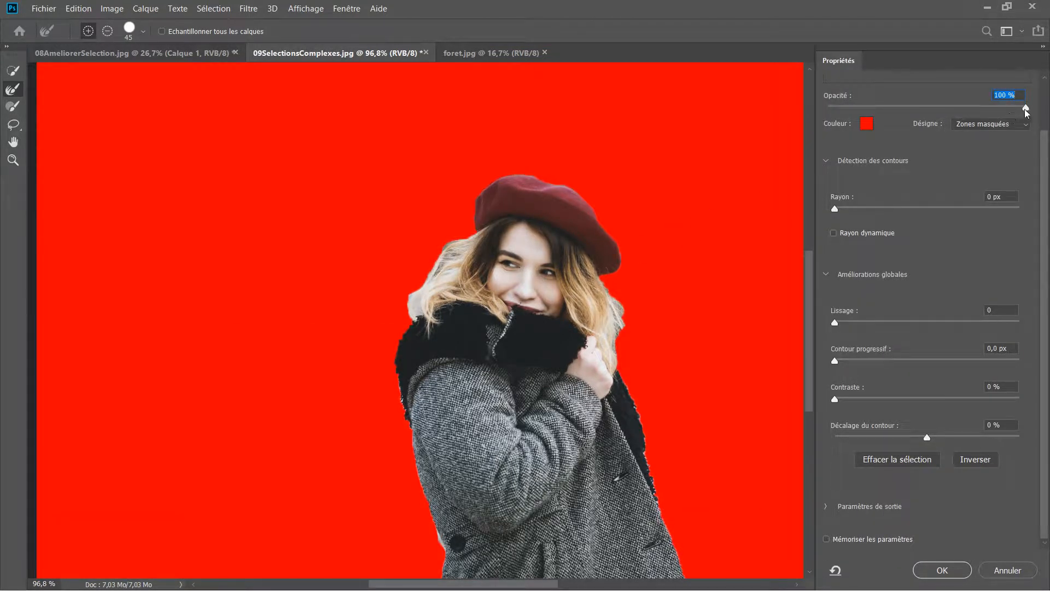
drag(1026, 109, 973, 108)
key(alt)
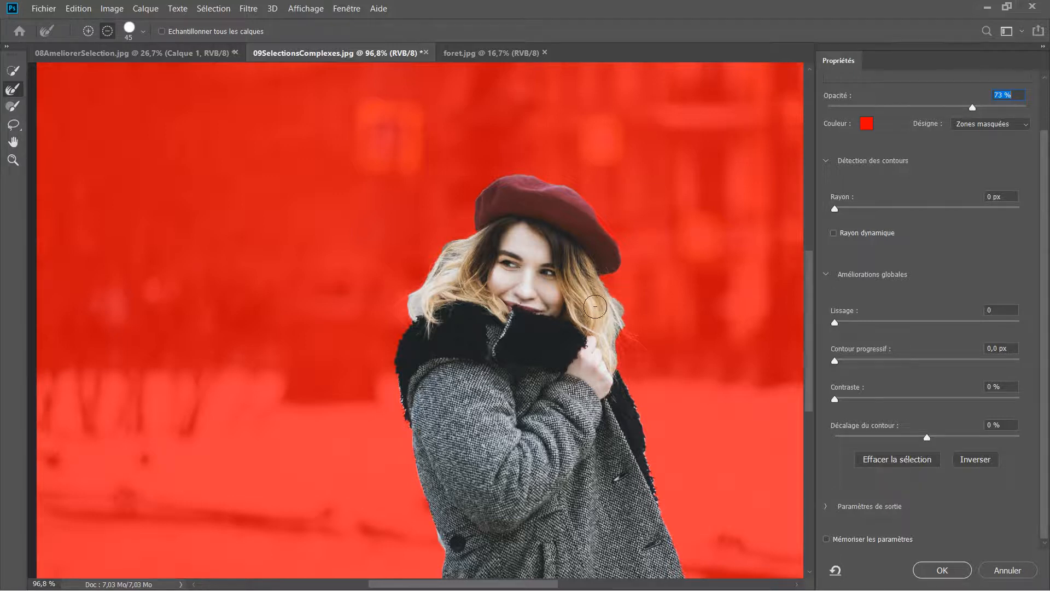
Paint with the Refine Edge Brush along the hair outline on the image's left side, from below the beret toward the collar.
key(ctrl+1)
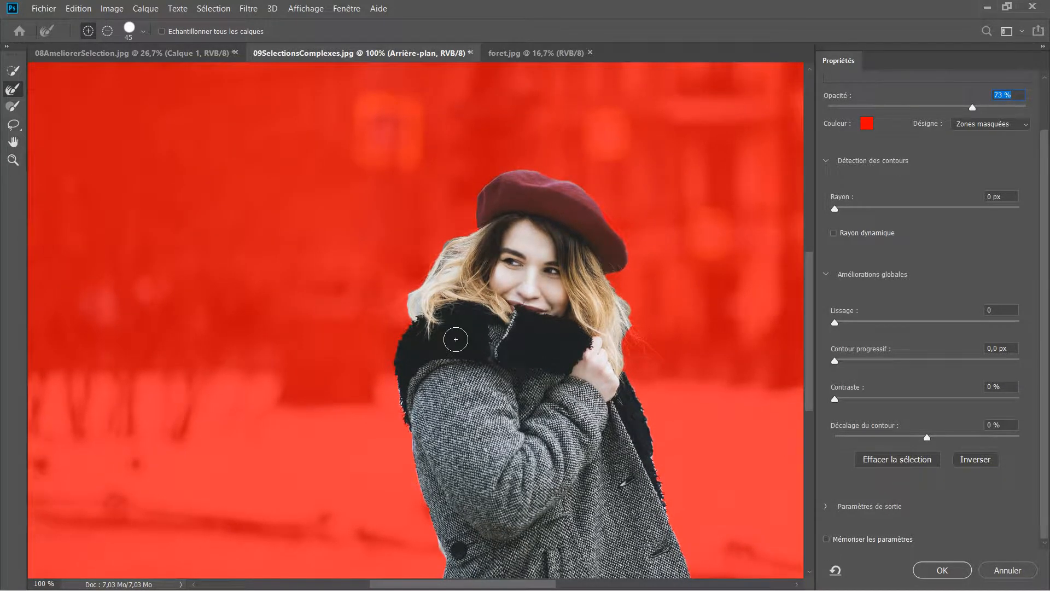
key(alt)
key(ctrl+plus)
key(ctrl+plus)
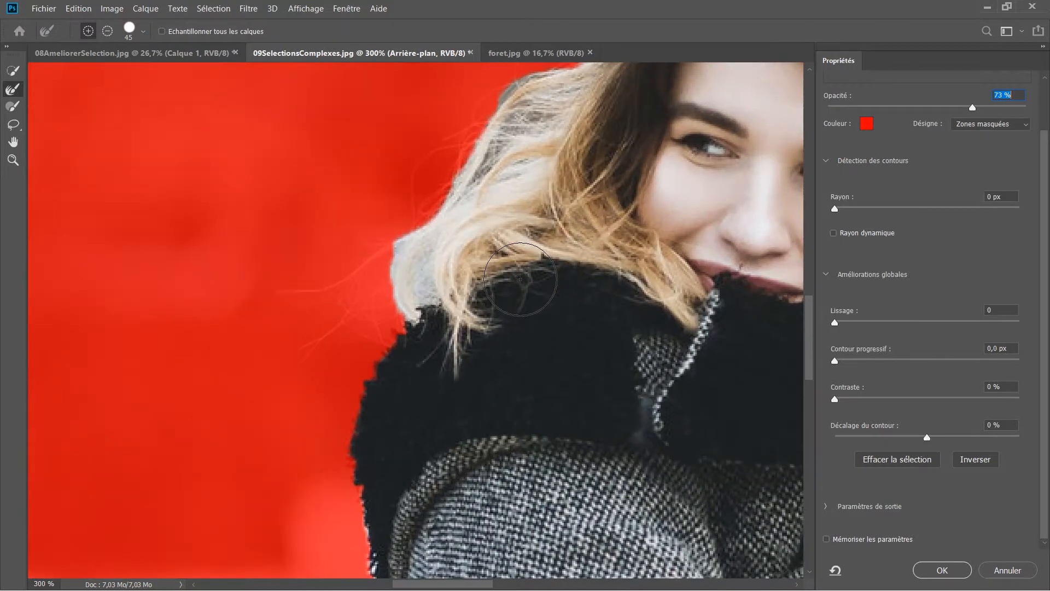
mouse_move(507, 239)
mouse_down()
mouse_move(300, 273)
mouse_move(286, 337)
mouse_move(312, 355)
mouse_up()
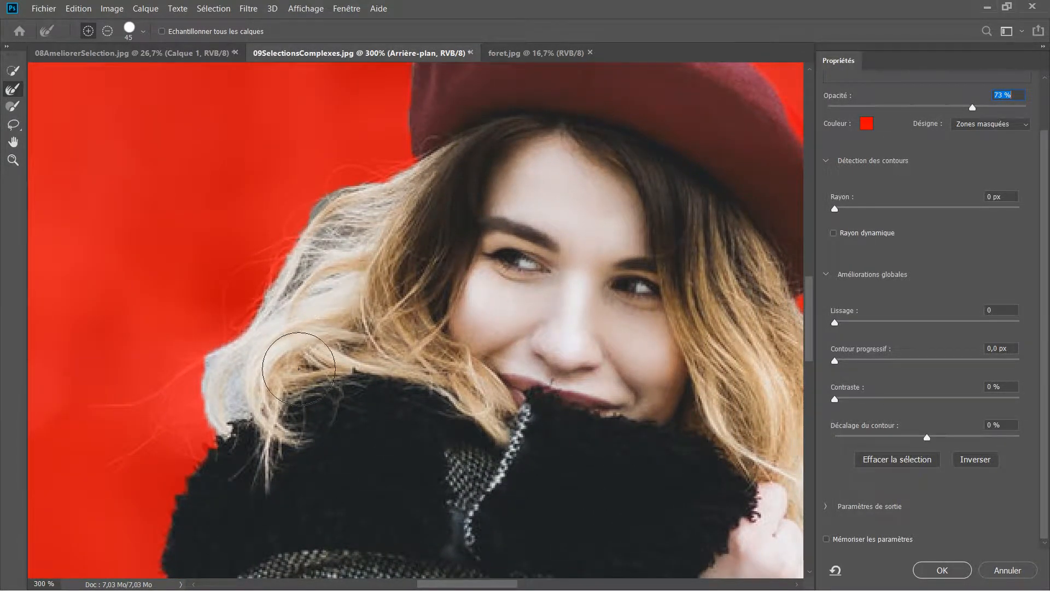
drag(308, 382, 188, 324)
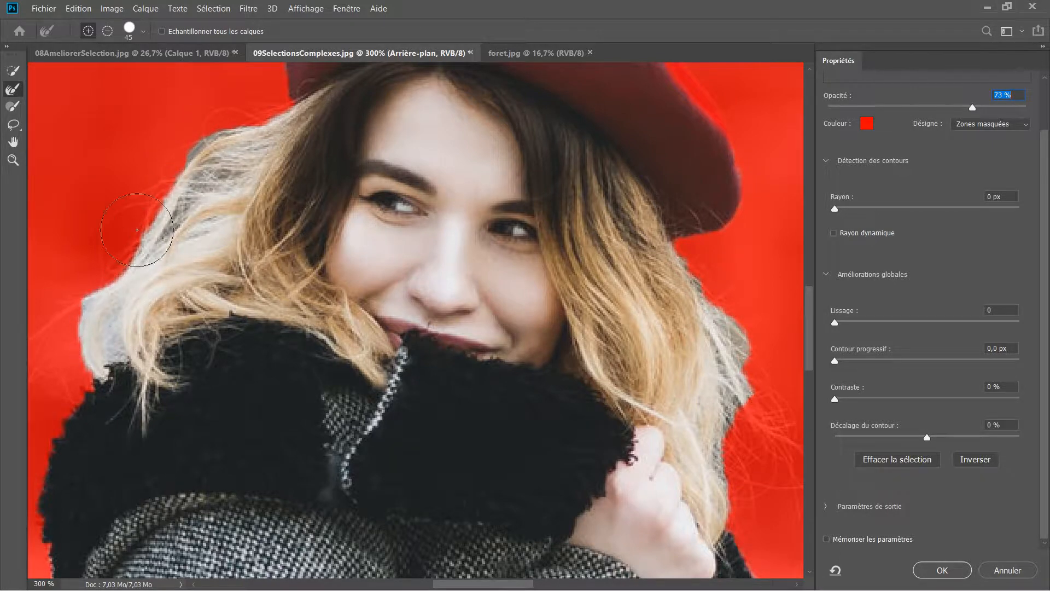
drag(185, 214, 227, 210)
mouse_move(196, 152)
mouse_down()
mouse_move(174, 220)
mouse_move(155, 216)
mouse_move(184, 219)
mouse_move(175, 214)
mouse_move(165, 256)
mouse_move(117, 300)
mouse_move(95, 255)
mouse_move(181, 161)
mouse_move(144, 266)
mouse_move(98, 354)
mouse_up()
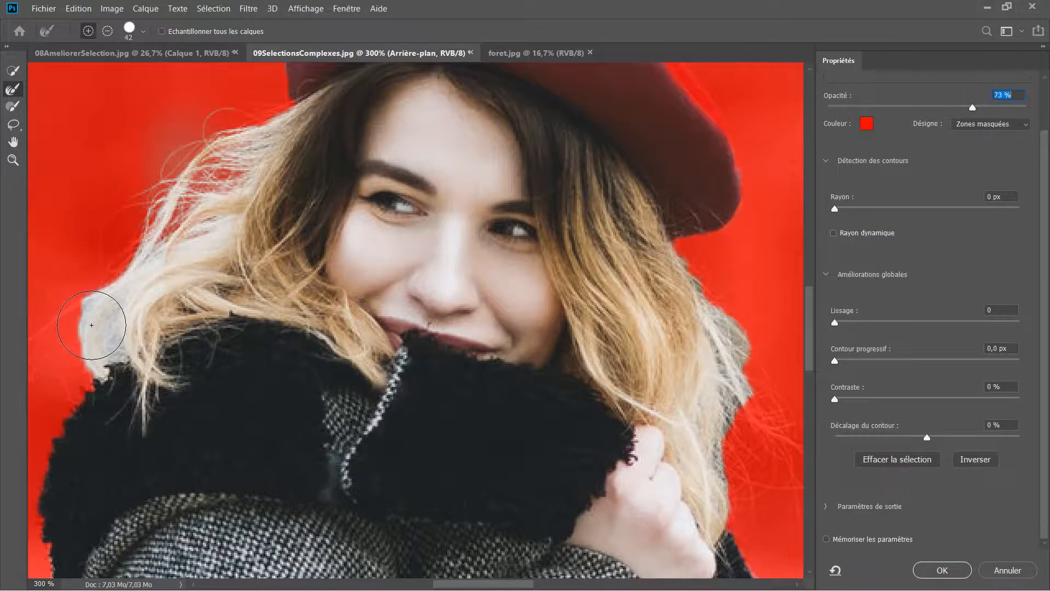
Refine the pale hair patch and the stray strands reaching out above the fur collar on the image's left side.
key(ctrl+plus)
key(ctrl+plus)
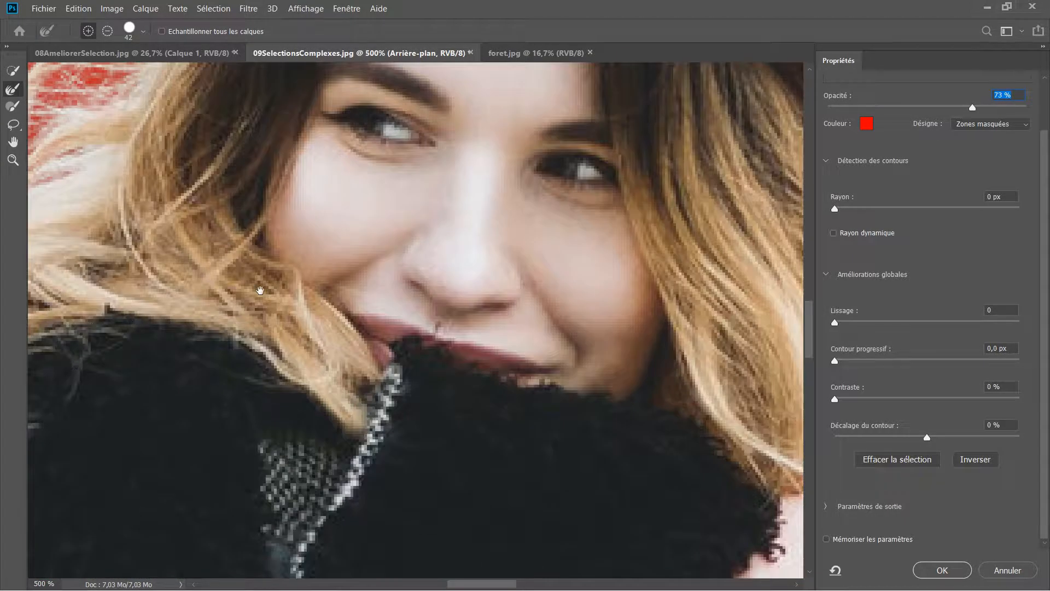
drag(255, 290, 374, 291)
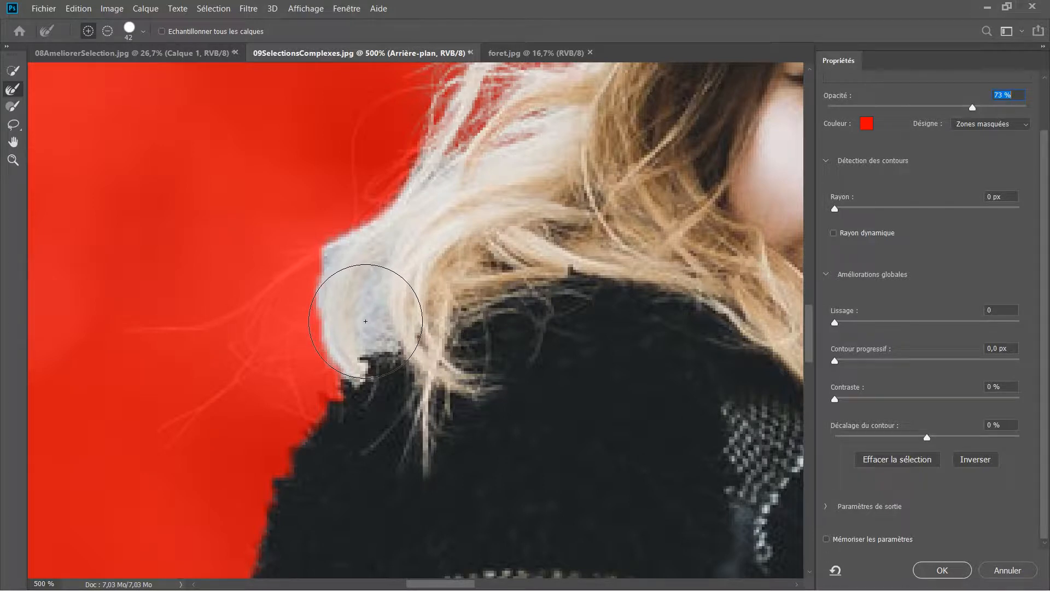
mouse_move(366, 321)
mouse_down()
mouse_move(368, 293)
mouse_move(331, 361)
mouse_move(337, 343)
mouse_move(367, 346)
mouse_move(353, 271)
mouse_move(377, 321)
mouse_move(376, 268)
mouse_move(366, 279)
mouse_move(275, 283)
mouse_up()
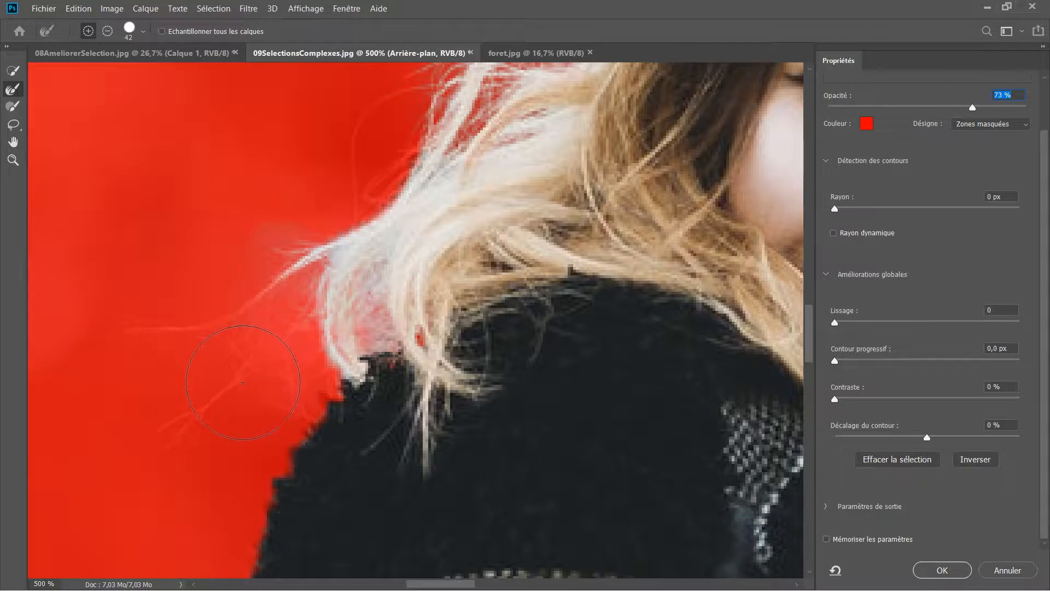
mouse_move(242, 370)
mouse_down()
mouse_move(195, 445)
mouse_move(232, 345)
mouse_up()
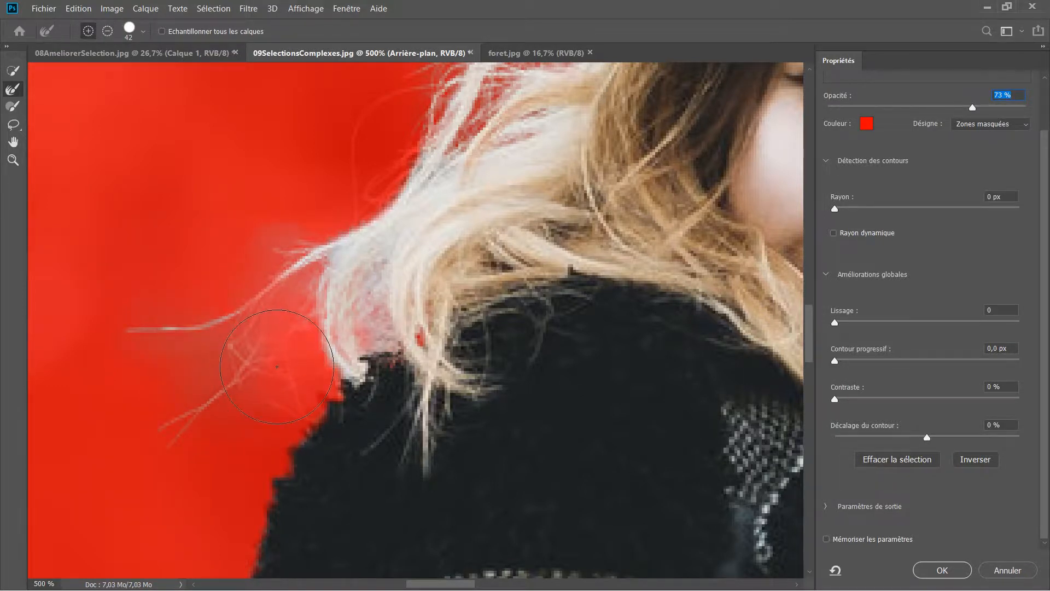
drag(290, 384, 350, 295)
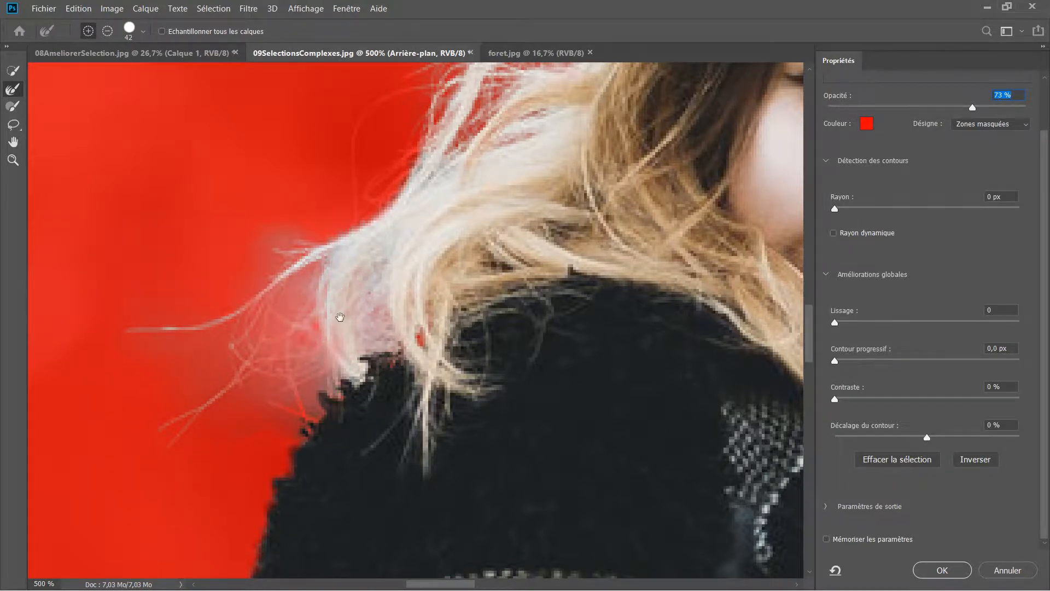
Refine the hair edge on the beret's other side, covering the loose strands beside the hand and up below the beret.
key(alt)
drag(492, 253, 312, 328)
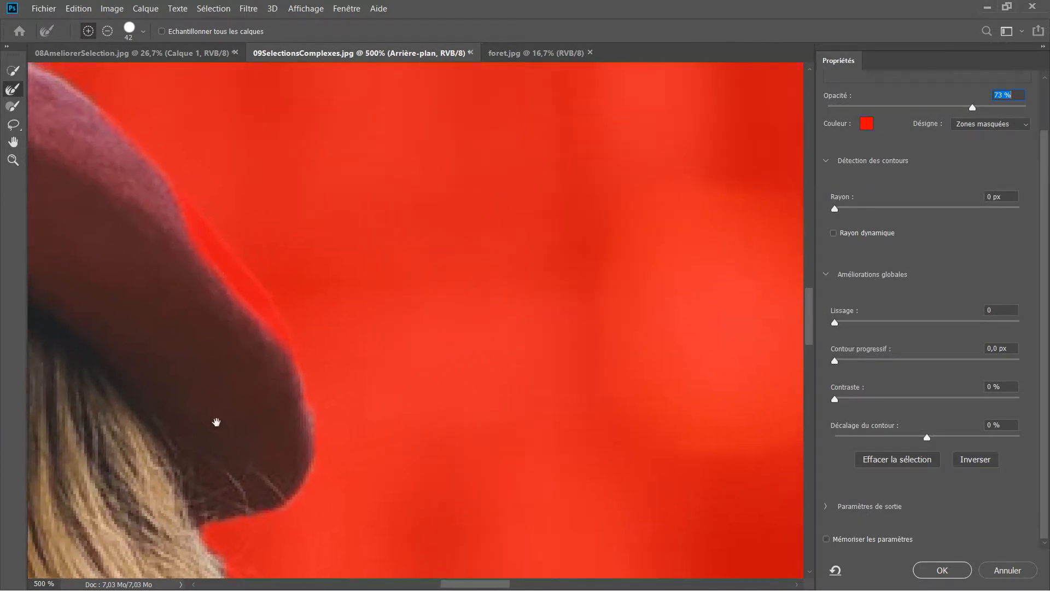
drag(230, 364, 272, 296)
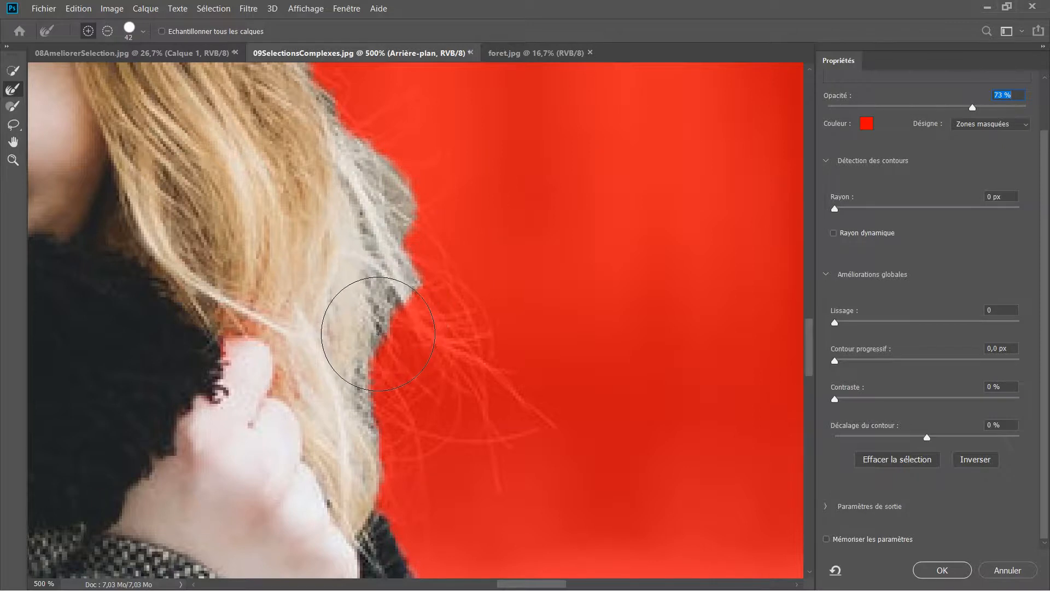
mouse_move(377, 341)
mouse_down()
mouse_move(395, 248)
mouse_move(410, 277)
mouse_move(368, 173)
mouse_move(391, 184)
mouse_move(356, 117)
mouse_move(331, 141)
mouse_move(314, 311)
mouse_move(348, 413)
mouse_move(386, 448)
mouse_move(429, 422)
mouse_move(456, 353)
mouse_up()
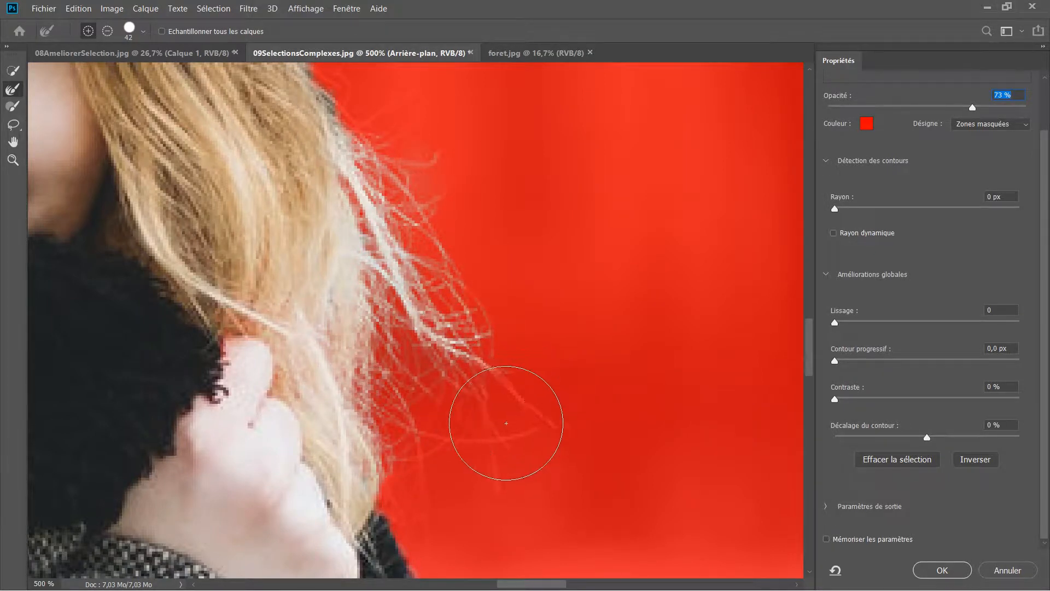
click(440, 433)
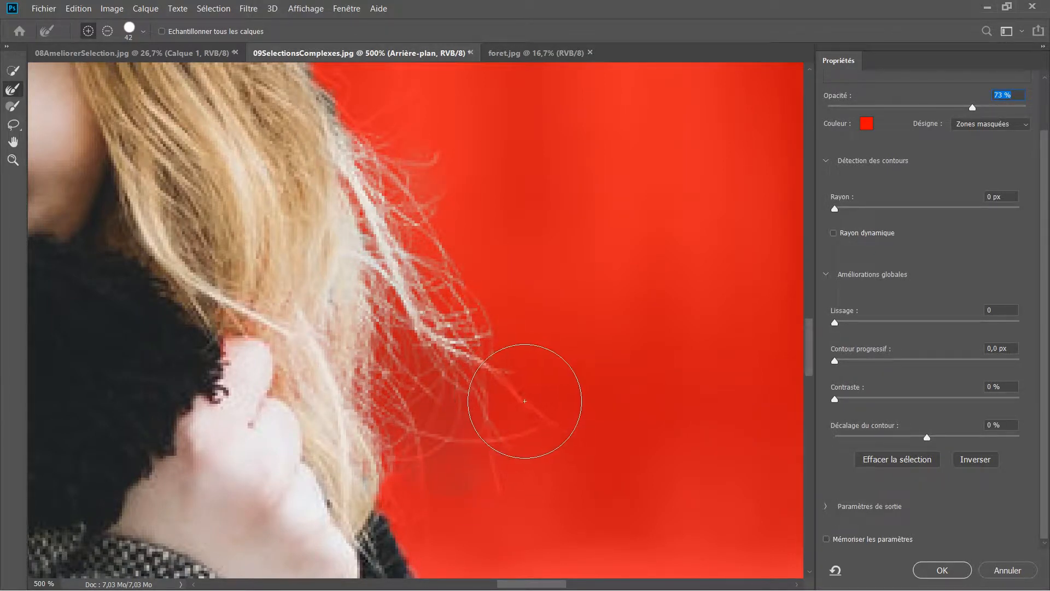
drag(523, 401, 514, 392)
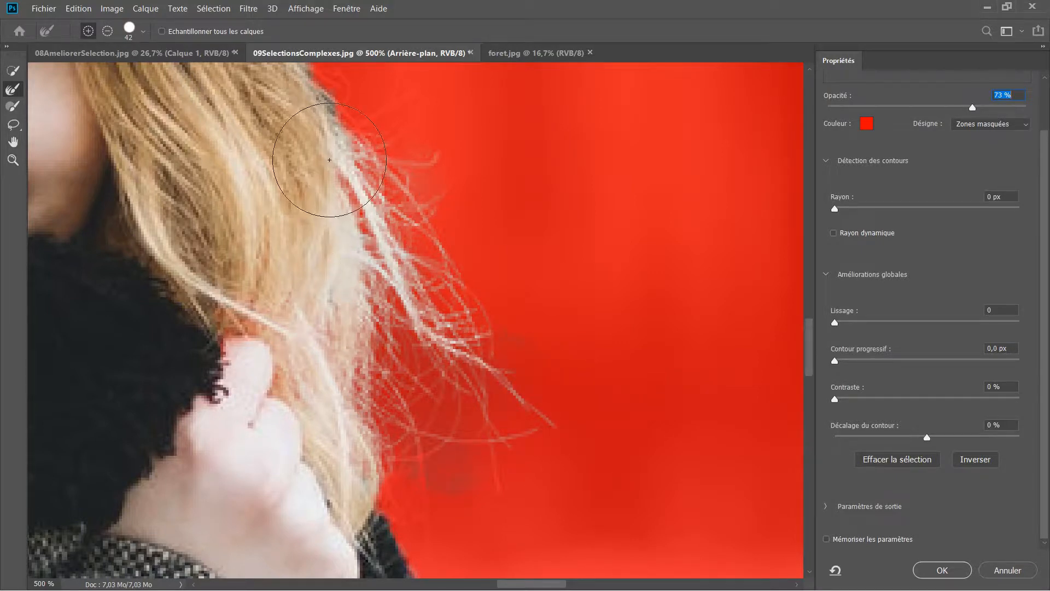
mouse_move(327, 160)
mouse_down()
mouse_move(327, 117)
mouse_move(347, 290)
mouse_move(367, 325)
mouse_up()
mouse_move(384, 205)
mouse_down()
mouse_move(474, 307)
mouse_move(453, 229)
mouse_up()
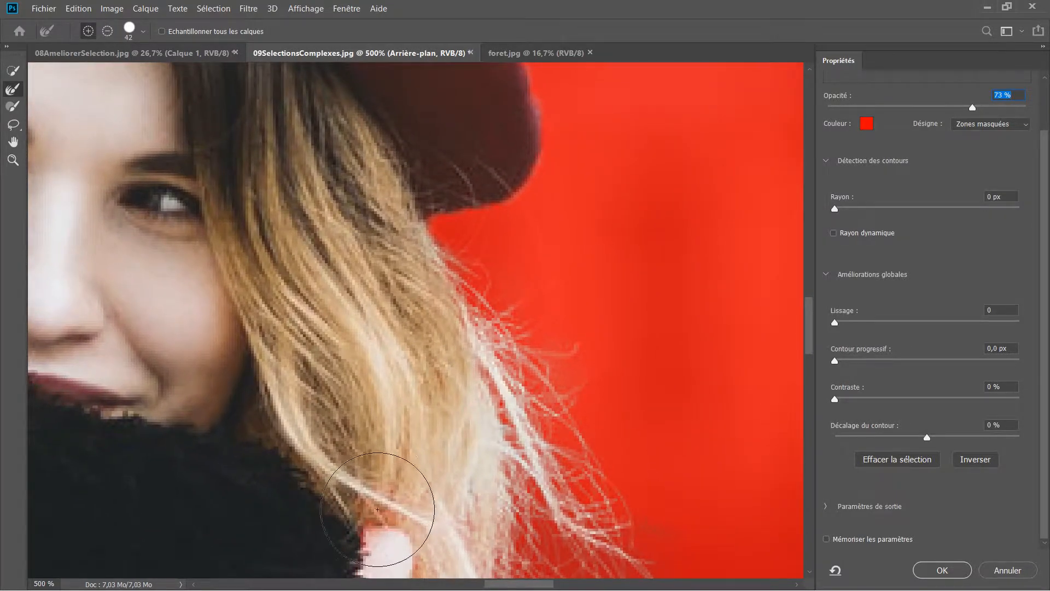
click(377, 509)
Set the overlay opacity to 100 % and paint in subtract mode over the fingers and adjacent hair to restore them.
click(1006, 109)
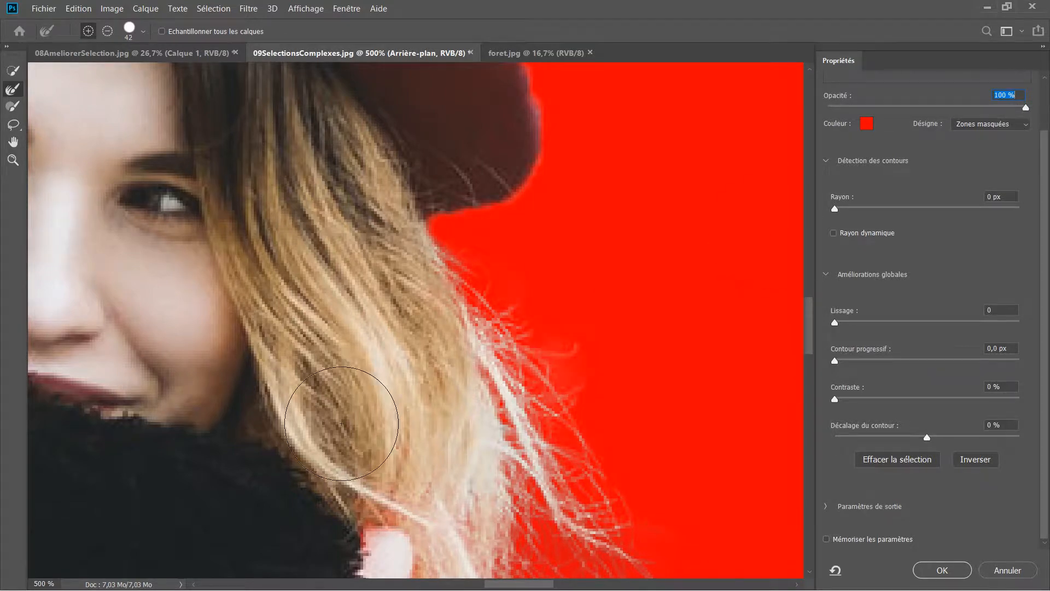
mouse_move(363, 504)
mouse_down()
mouse_move(424, 244)
mouse_move(440, 347)
mouse_up()
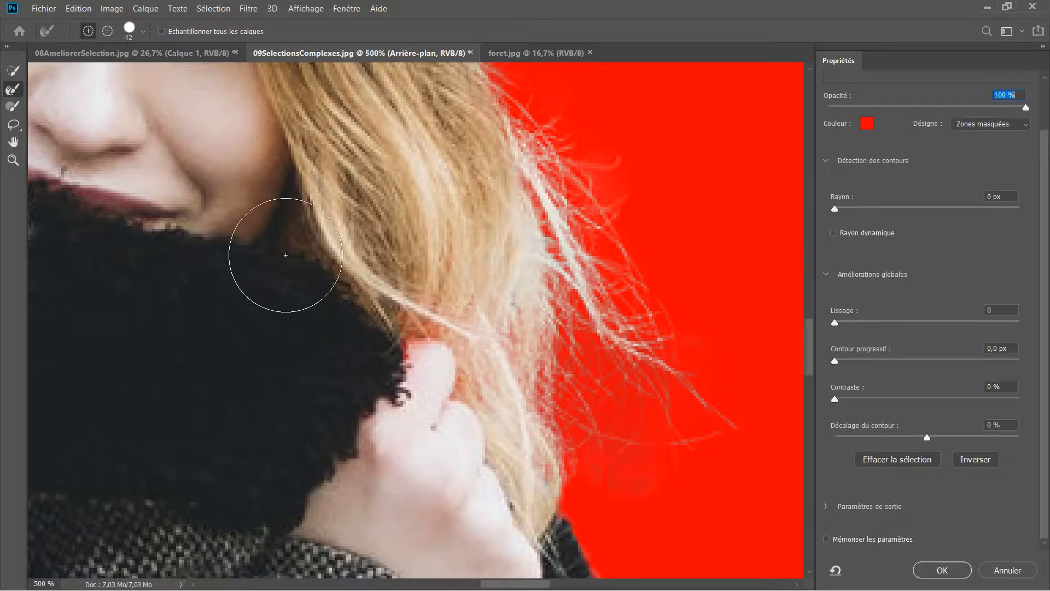
key(alt)
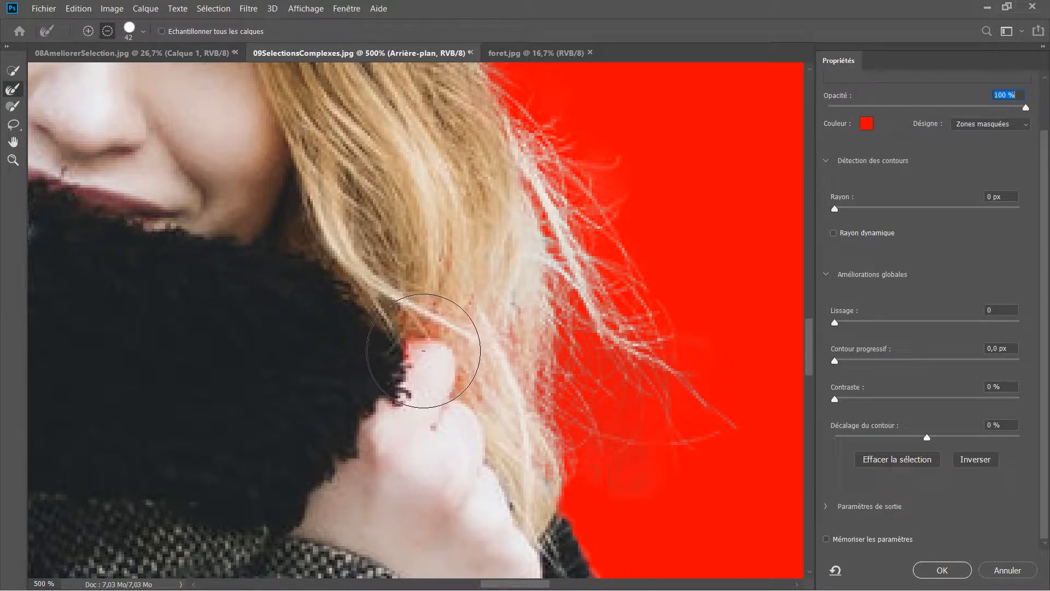
mouse_move(424, 350)
mouse_down()
mouse_move(423, 334)
mouse_move(427, 374)
mouse_up()
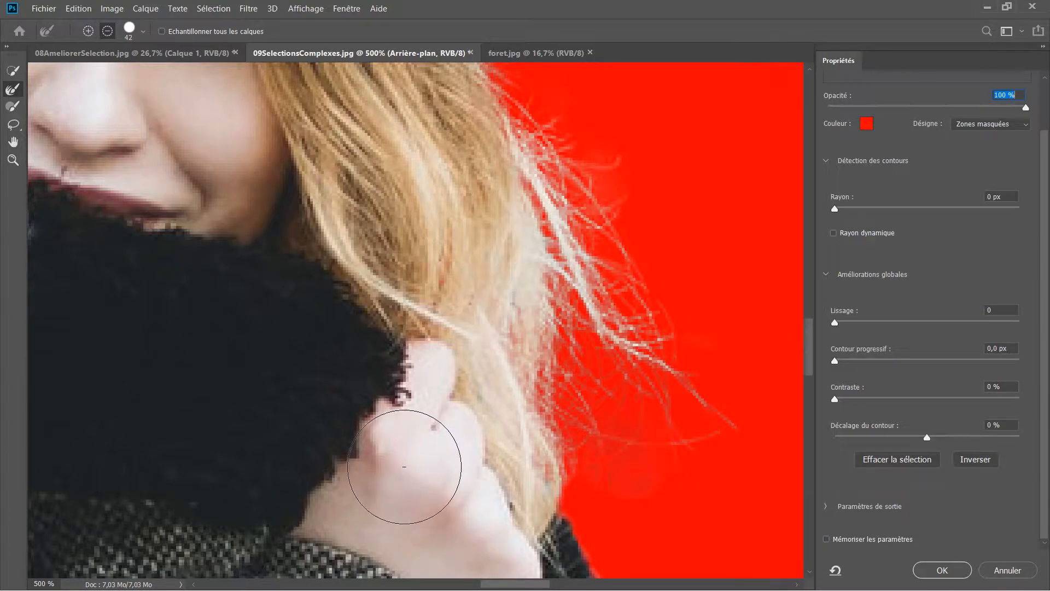
Paint with the Refine Edge Brush down the fur trim's outer edge below the hand, to where the trim meets the coat.
key(alt)
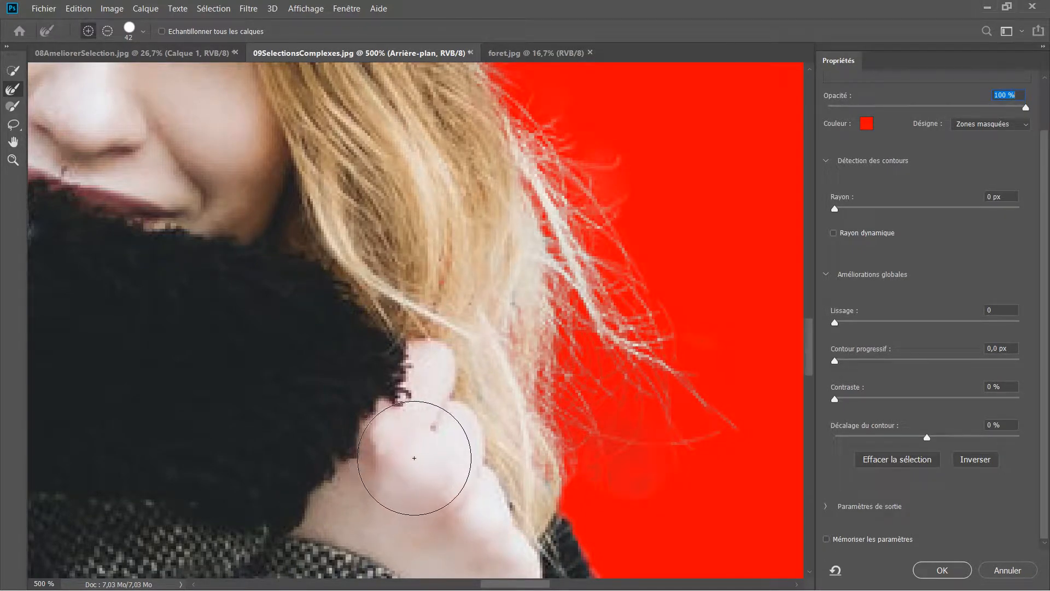
key(ctrl+minus)
key(ctrl+minus)
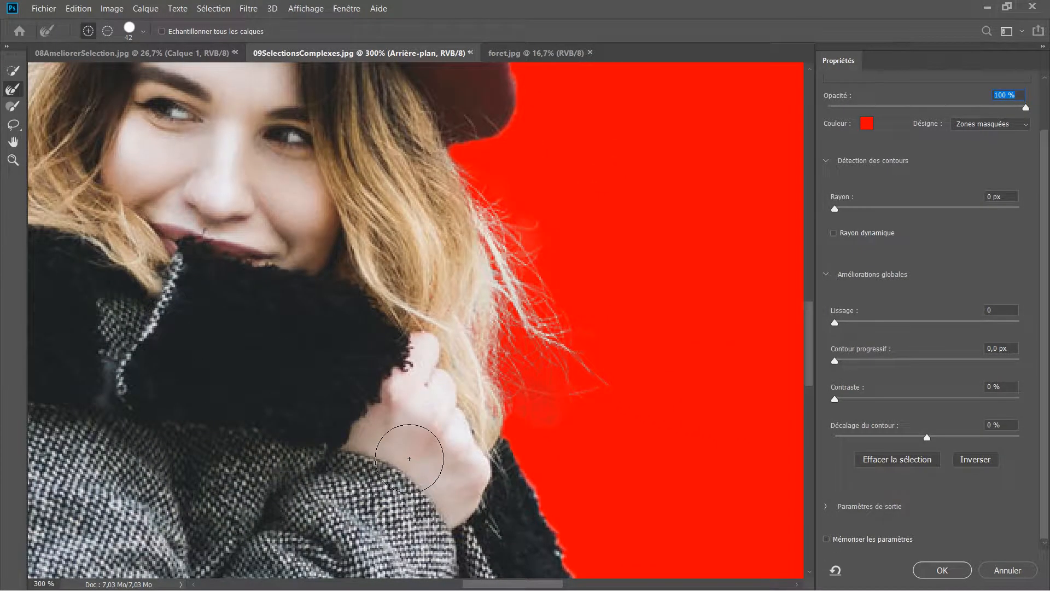
key(alt)
drag(375, 179, 511, 434)
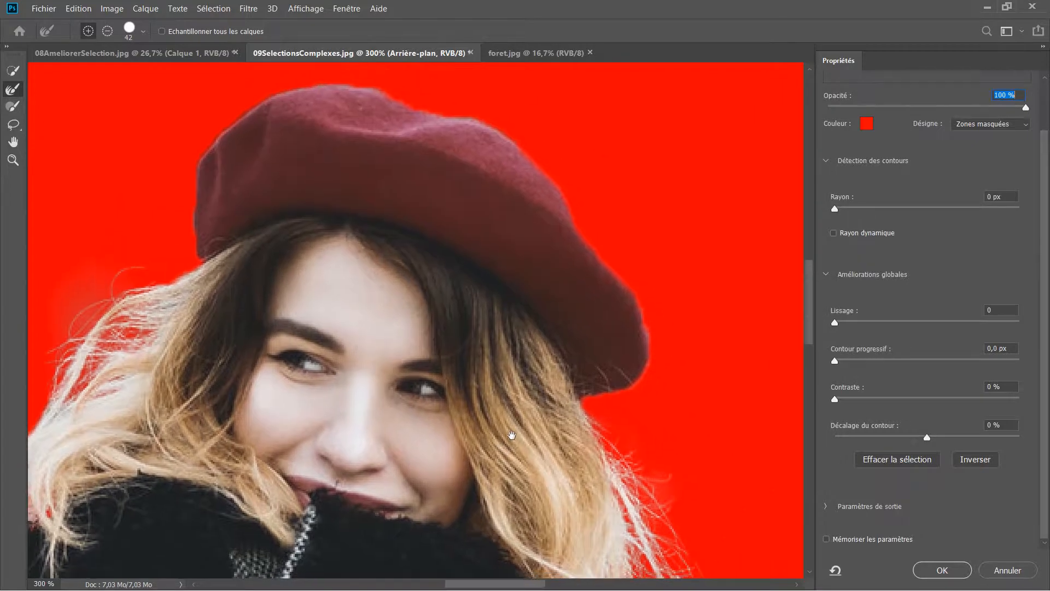
scroll(512, 435, down, 10)
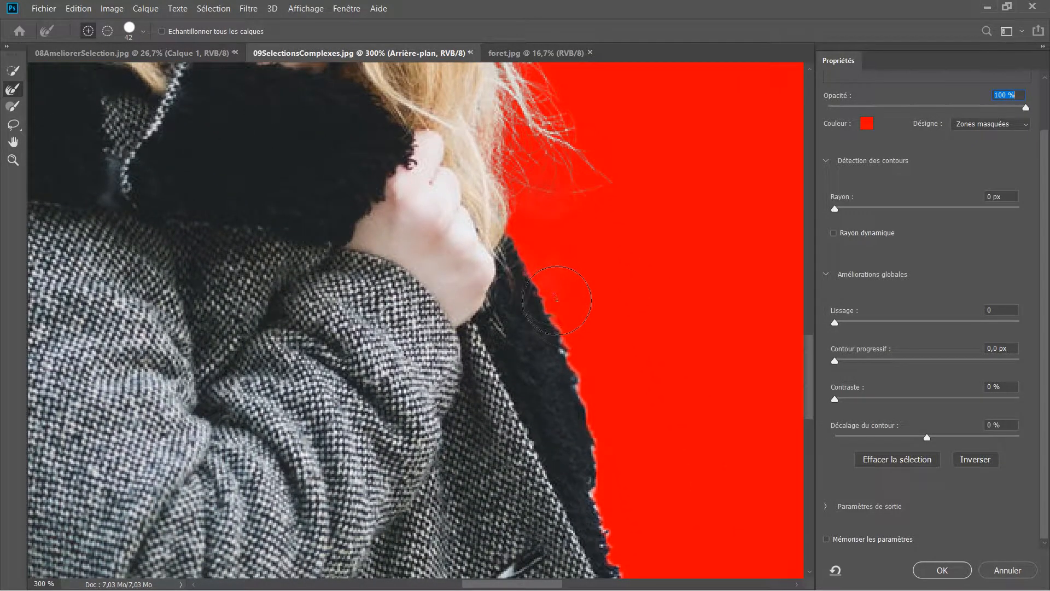
mouse_move(606, 422)
mouse_down()
mouse_move(621, 492)
mouse_move(601, 555)
mouse_up()
drag(525, 455, 457, 324)
drag(566, 481, 566, 547)
drag(452, 459, 392, 344)
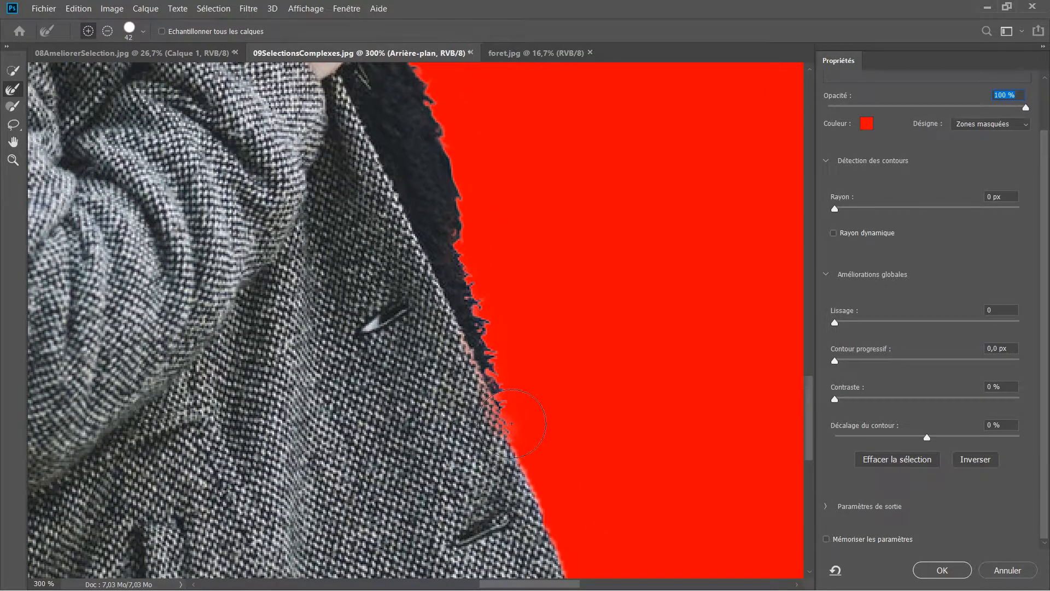
Restore the coat fabric beside the fur trim's lower end in subtract mode, and refine the fur edge there with a size 12 brush.
key(alt)
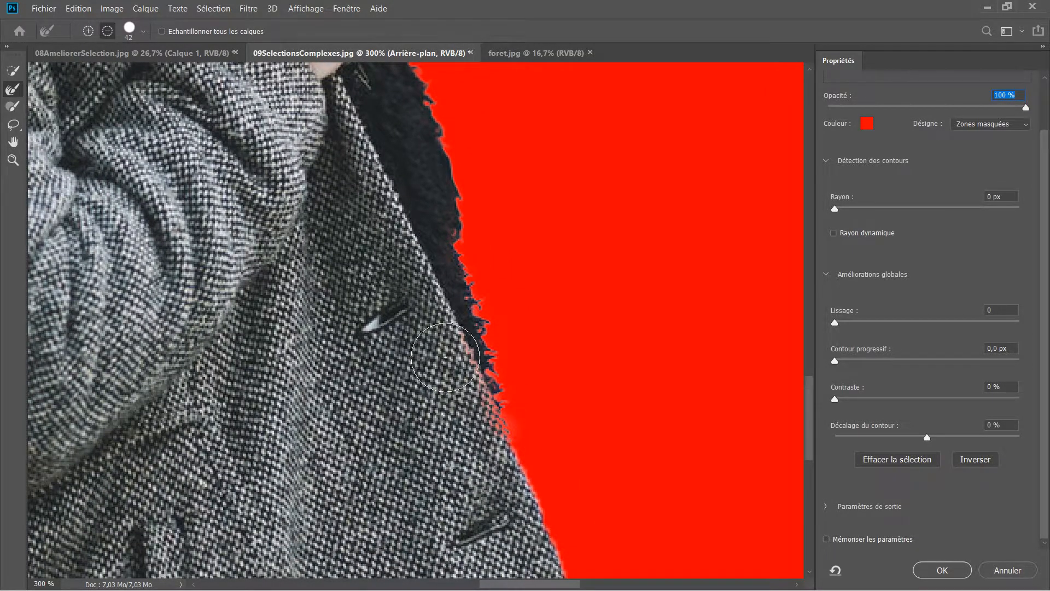
mouse_move(443, 340)
mouse_down()
mouse_move(474, 383)
mouse_move(465, 434)
mouse_up()
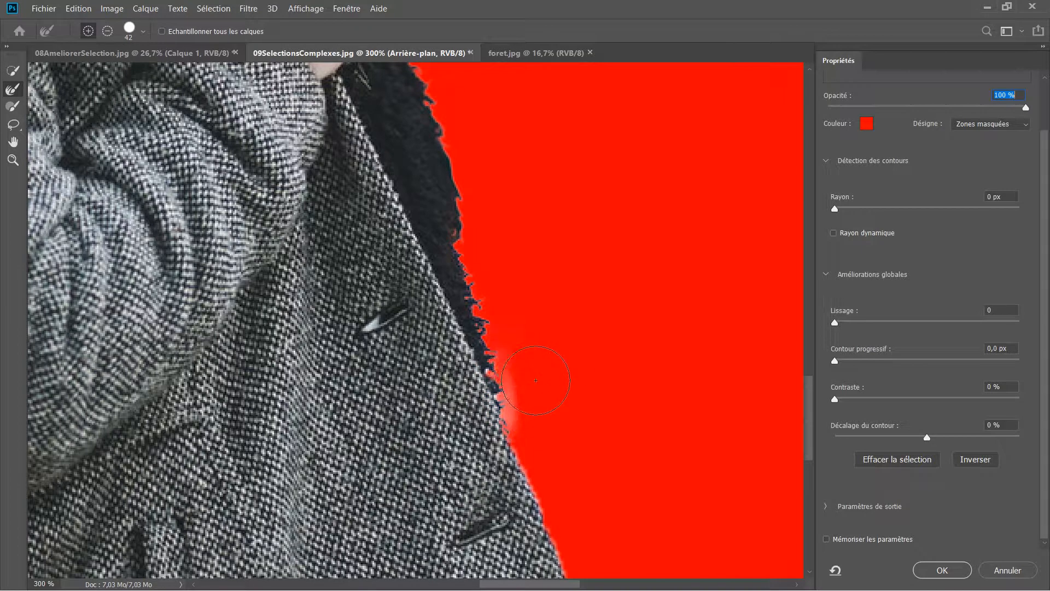
mouse_move(534, 394)
mouse_down()
mouse_move(539, 409)
mouse_move(527, 383)
mouse_move(527, 400)
mouse_move(492, 400)
mouse_move(505, 404)
mouse_move(499, 389)
mouse_up()
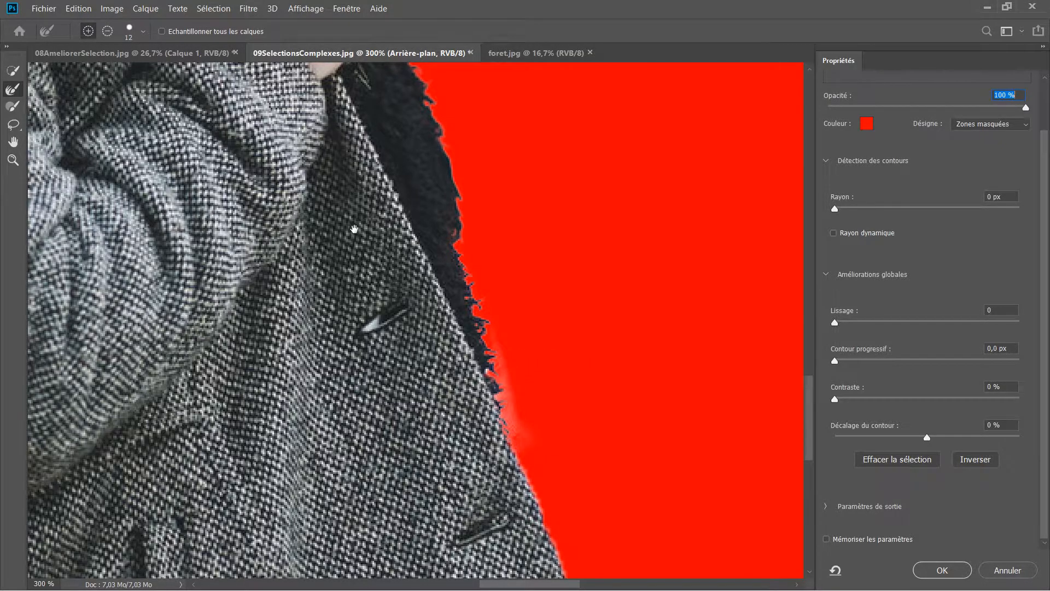
drag(351, 227, 430, 401)
key(alt)
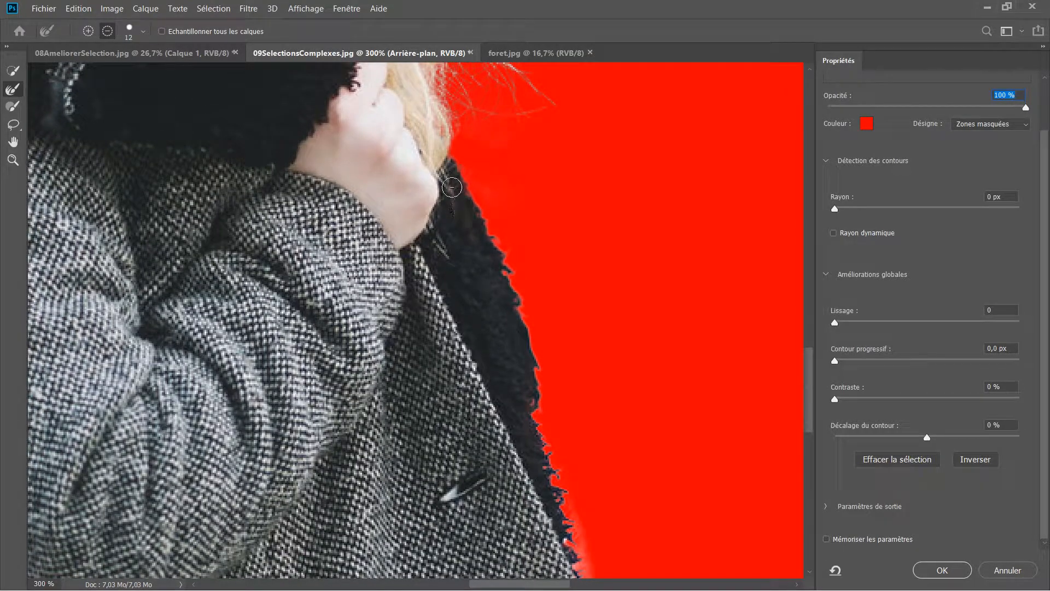
key(ctrl+alt+z)
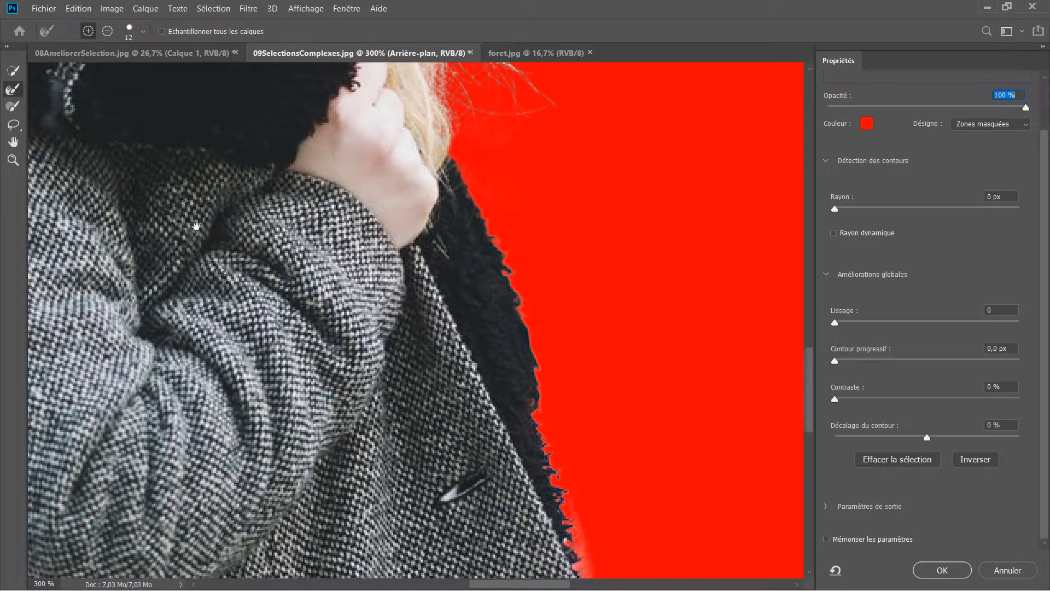
Refine the fur edge along the shoulder on the image's left side, and restore the adjacent coat fabric in subtract mode with a size 24 brush.
drag(115, 226, 506, 296)
drag(386, 291, 403, 294)
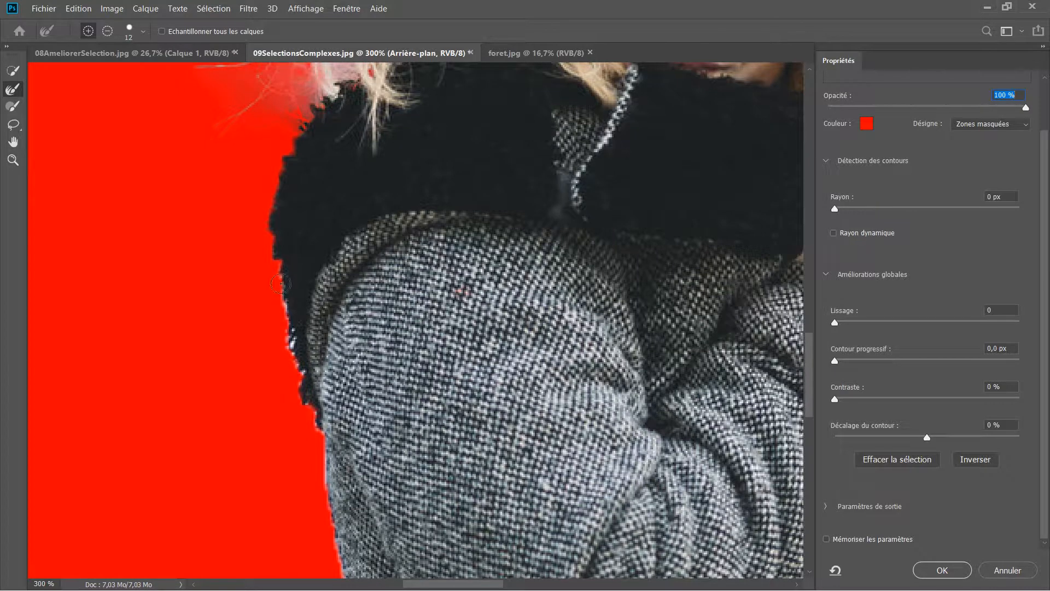
drag(270, 243, 280, 244)
mouse_move(282, 316)
mouse_down()
mouse_move(300, 385)
mouse_move(287, 385)
mouse_move(288, 356)
mouse_move(288, 401)
mouse_move(308, 440)
mouse_move(270, 395)
mouse_move(328, 399)
mouse_move(319, 374)
mouse_move(303, 413)
mouse_up()
key(alt)
key(alt)
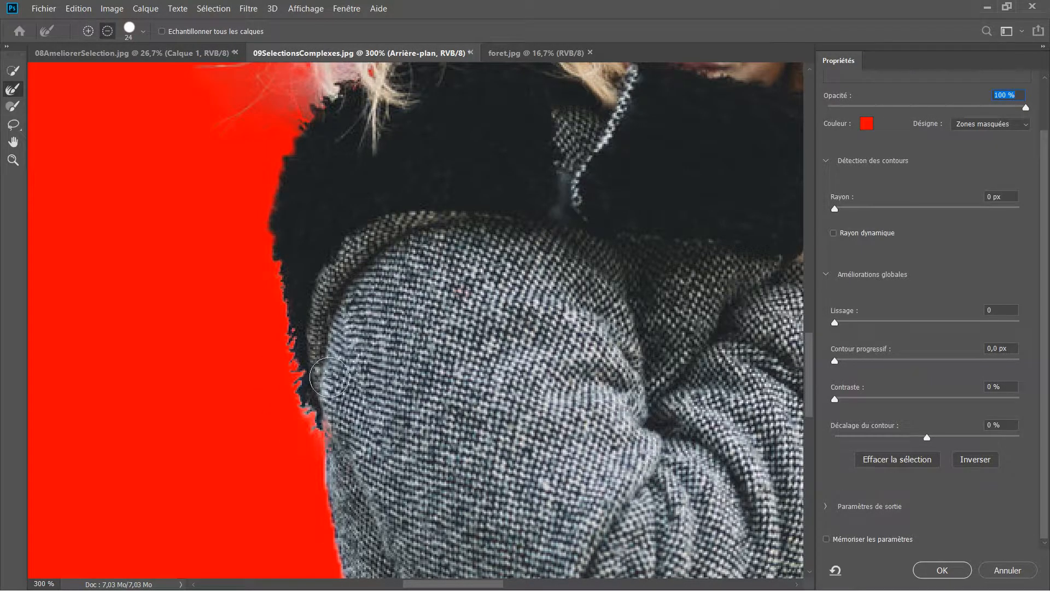
mouse_move(328, 379)
mouse_down()
mouse_move(354, 460)
mouse_move(257, 305)
mouse_up()
key(alt)
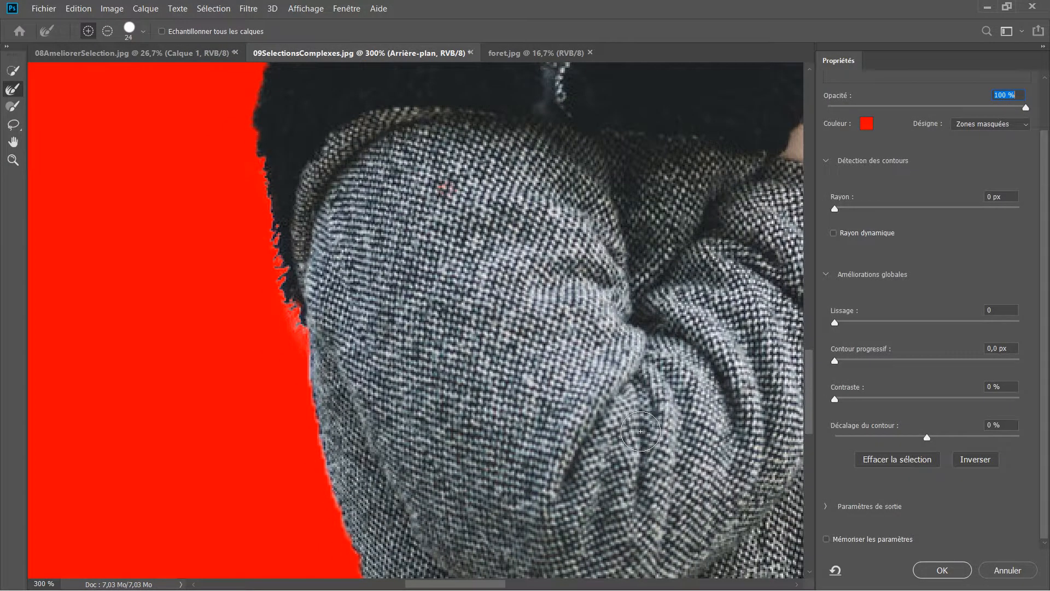
Apply the Select and Mask result as a selection and unlock the background layer.
key(ctrl+minus)
key(ctrl+minus)
key(ctrl+minus)
key(ctrl+minus)
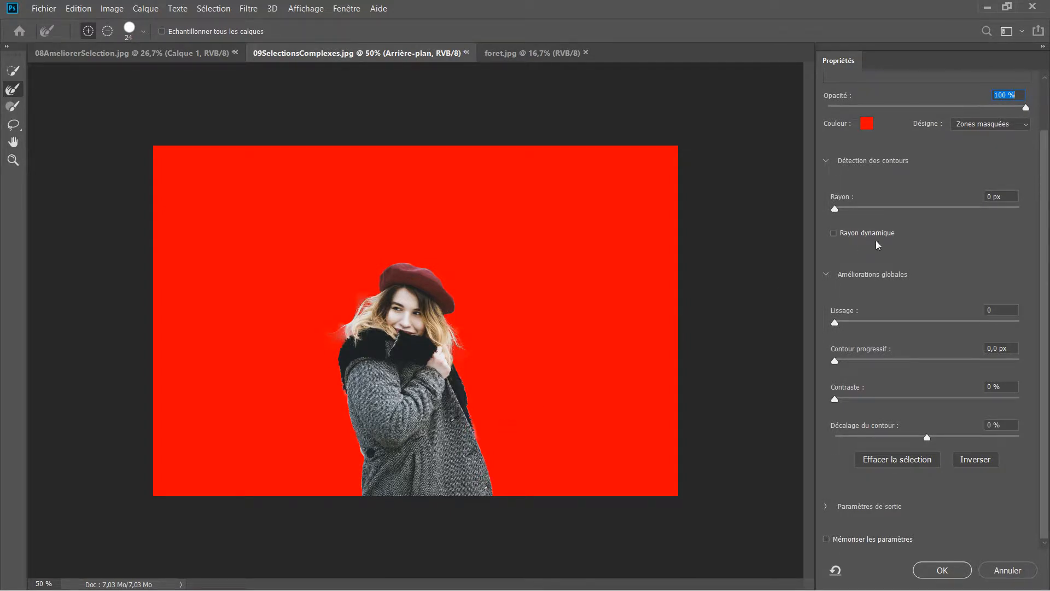
click(950, 571)
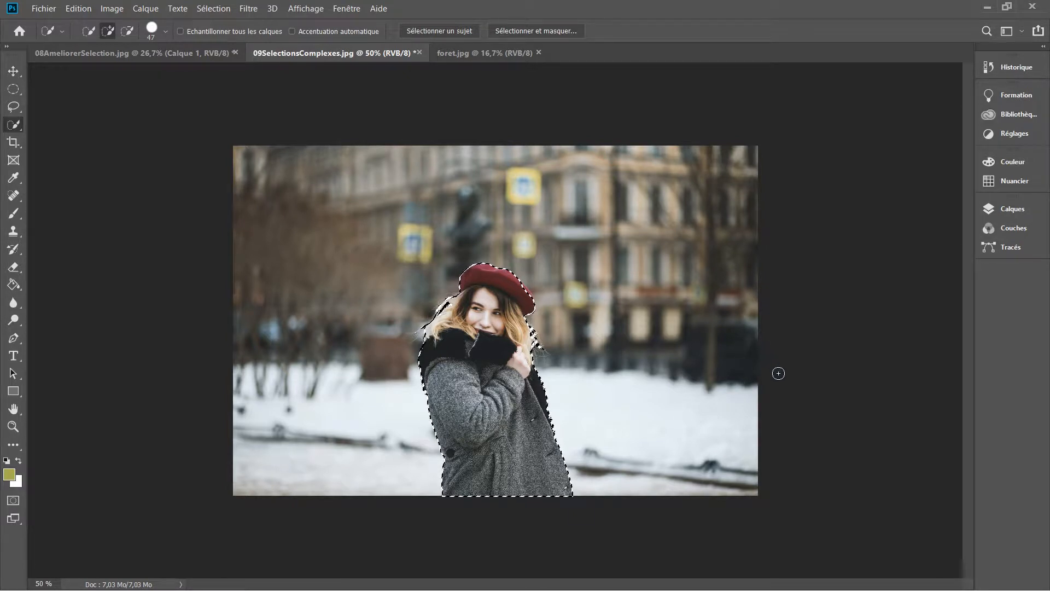
click(999, 209)
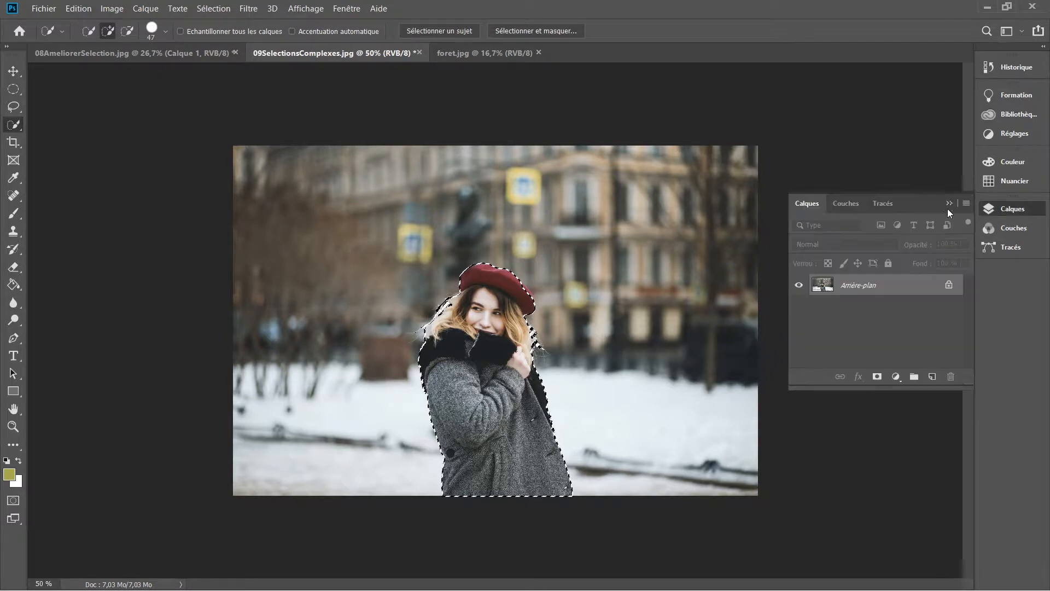
click(950, 285)
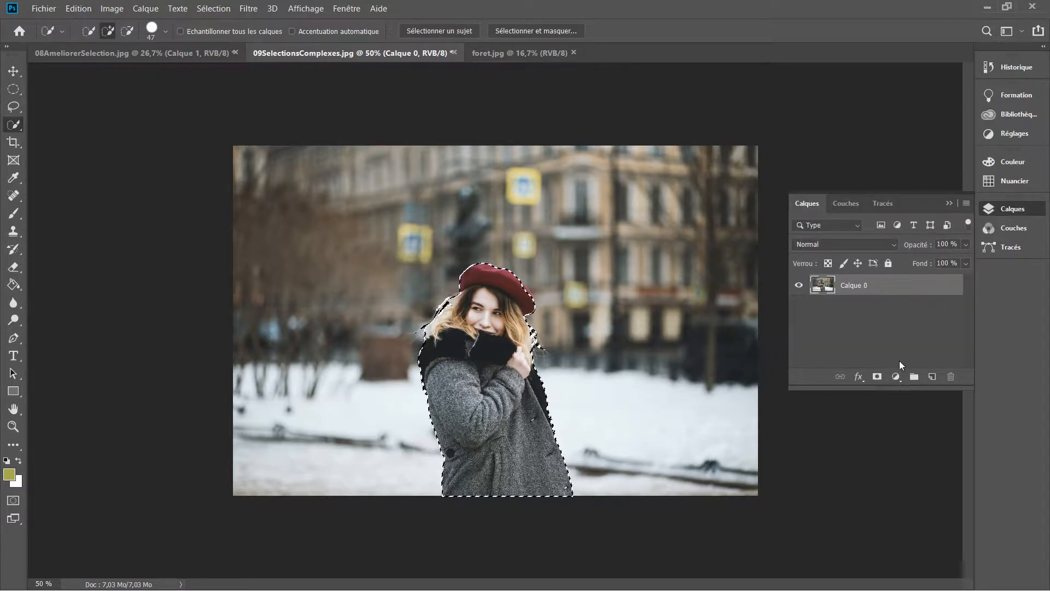
Invert the selection, delete the street background around the woman, and deselect.
click(215, 9)
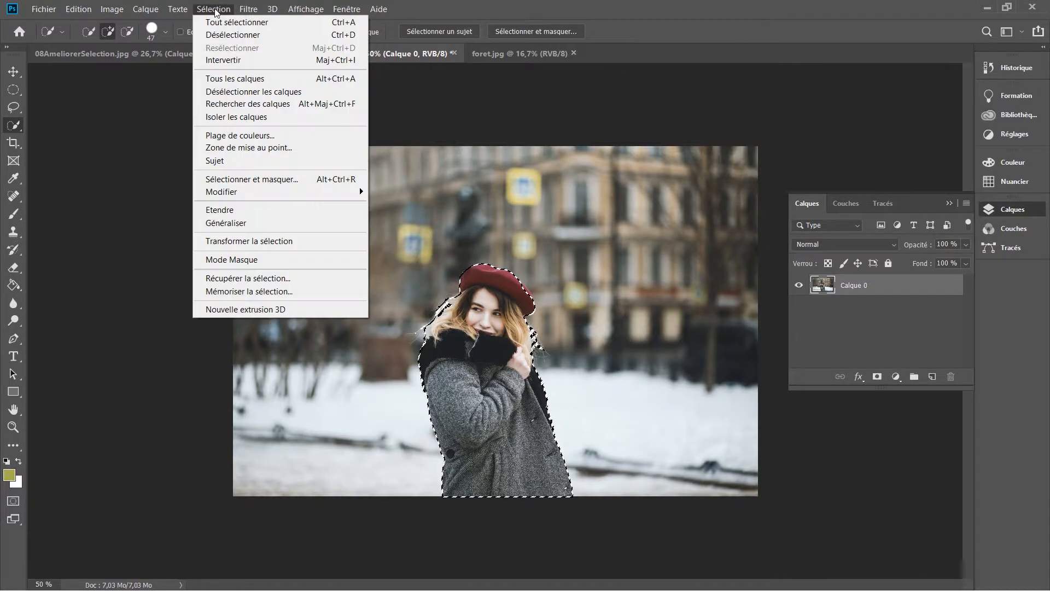
click(221, 60)
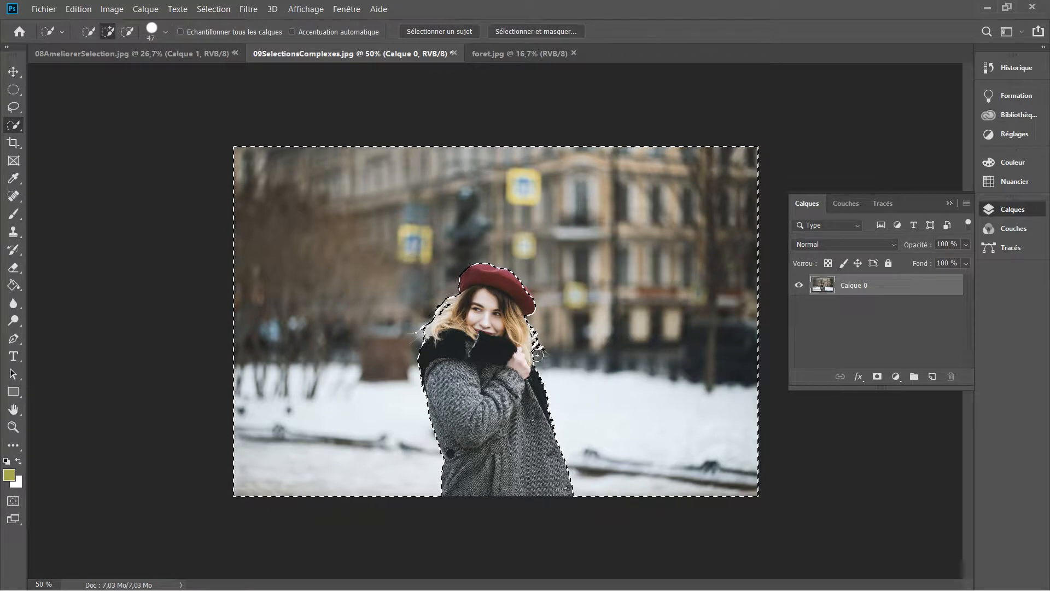
key(Delete)
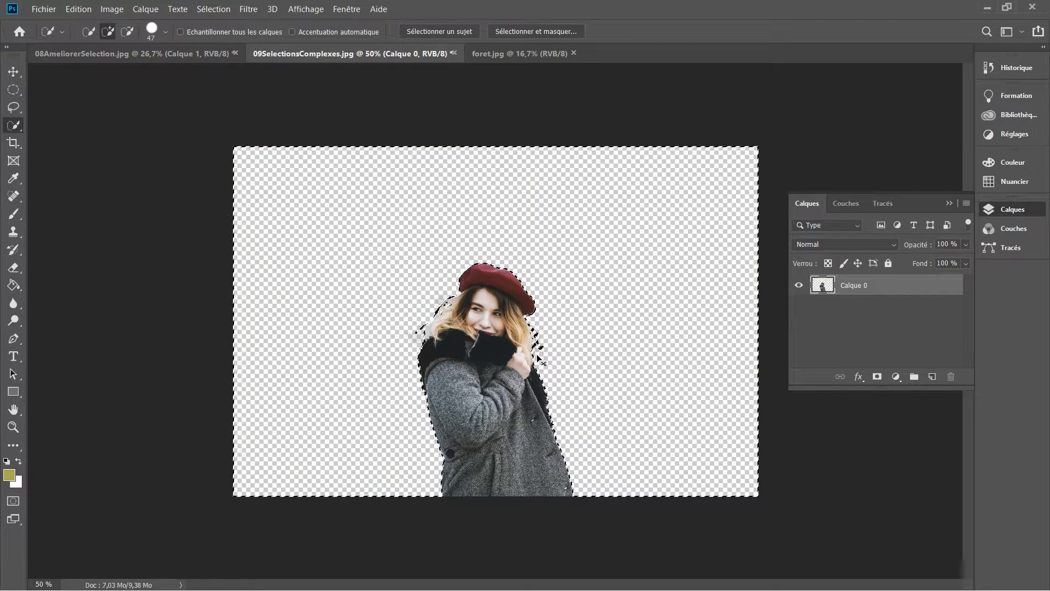
key(ctrl+d)
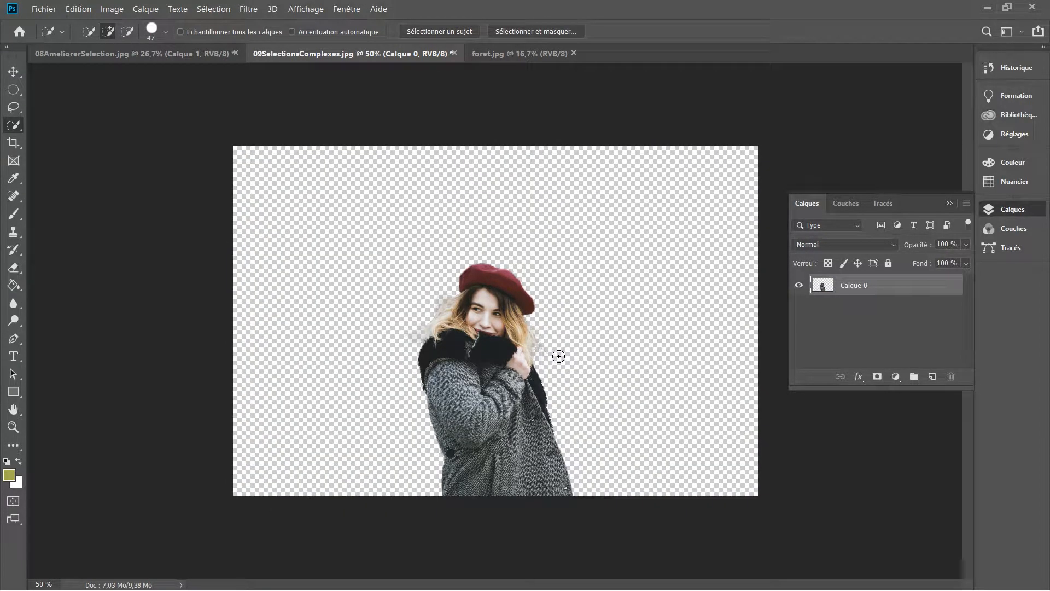
Switch to foret.jpg with the Move tool active and convert its background into a normal layer.
key(v)
click(491, 53)
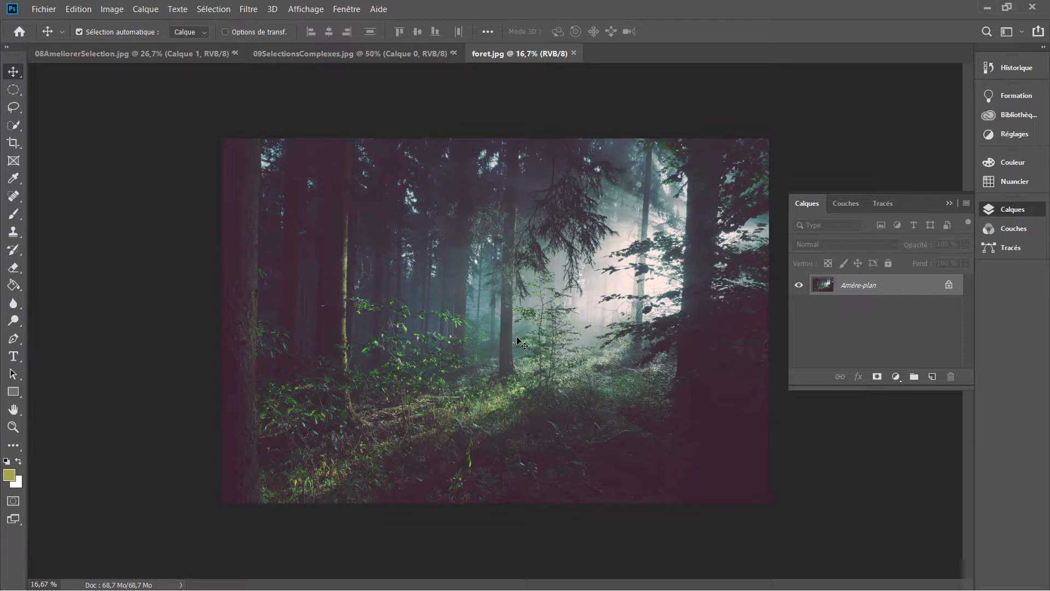
drag(514, 333, 386, 106)
click(601, 277)
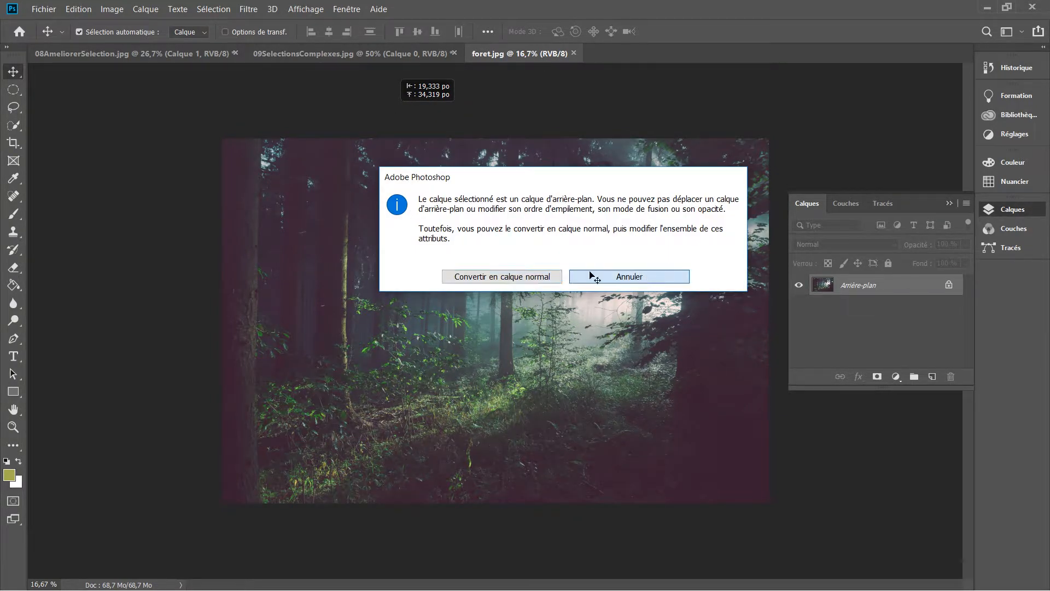
drag(541, 304, 473, 209)
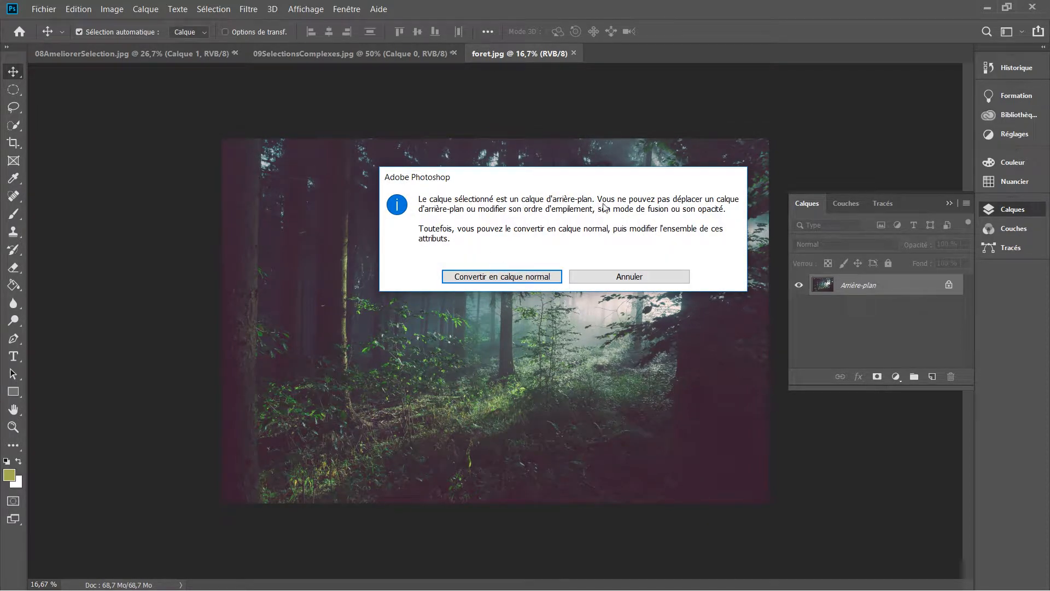
click(544, 276)
Copy the forest layer into the 09SelectionsComplexes.jpg document with the Move tool.
drag(525, 306, 353, 53)
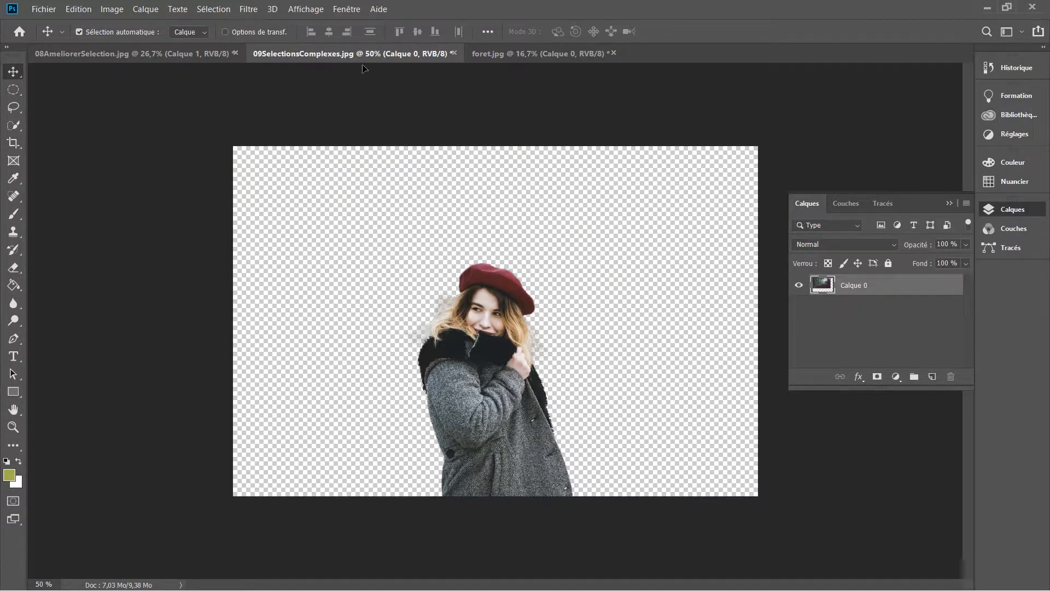
drag(363, 67, 419, 132)
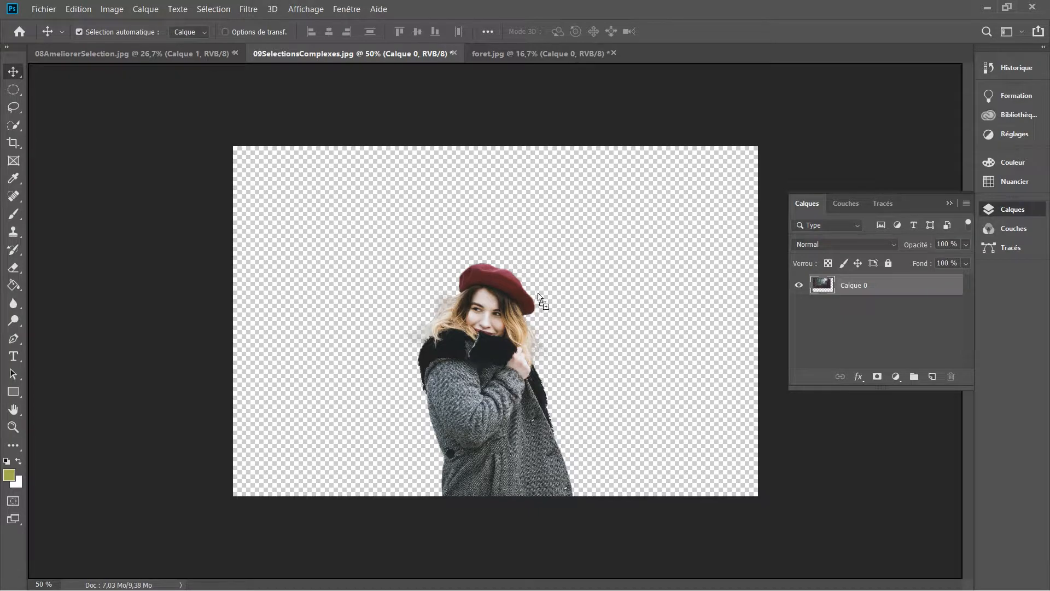
drag(508, 103, 537, 237)
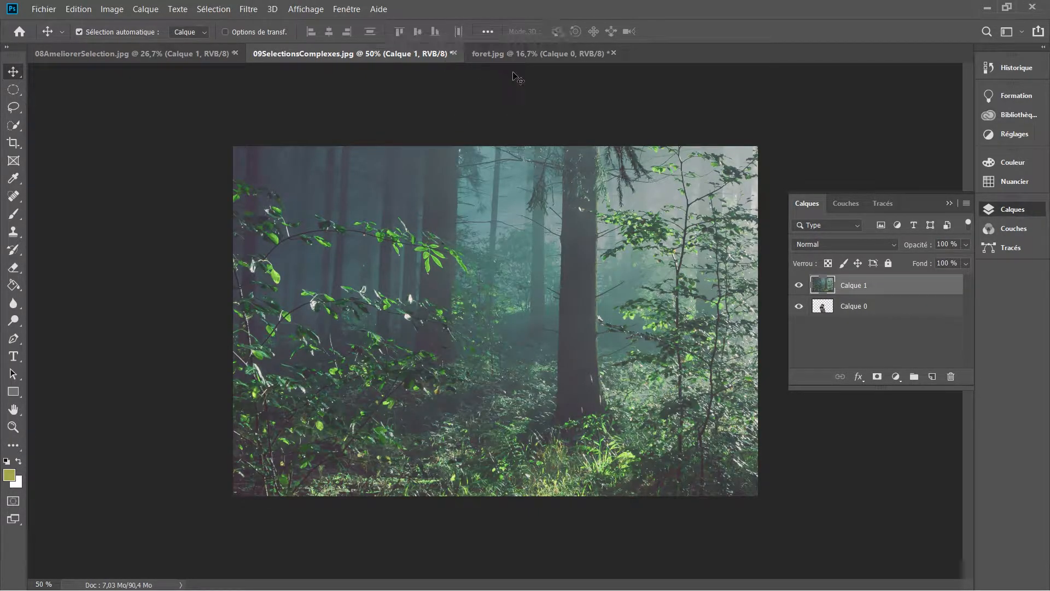
Reposition the forest in foret.jpg, copy it into 09SelectionsComplexes.jpg a second time, and delete the duplicate layer Calque 2.
click(519, 53)
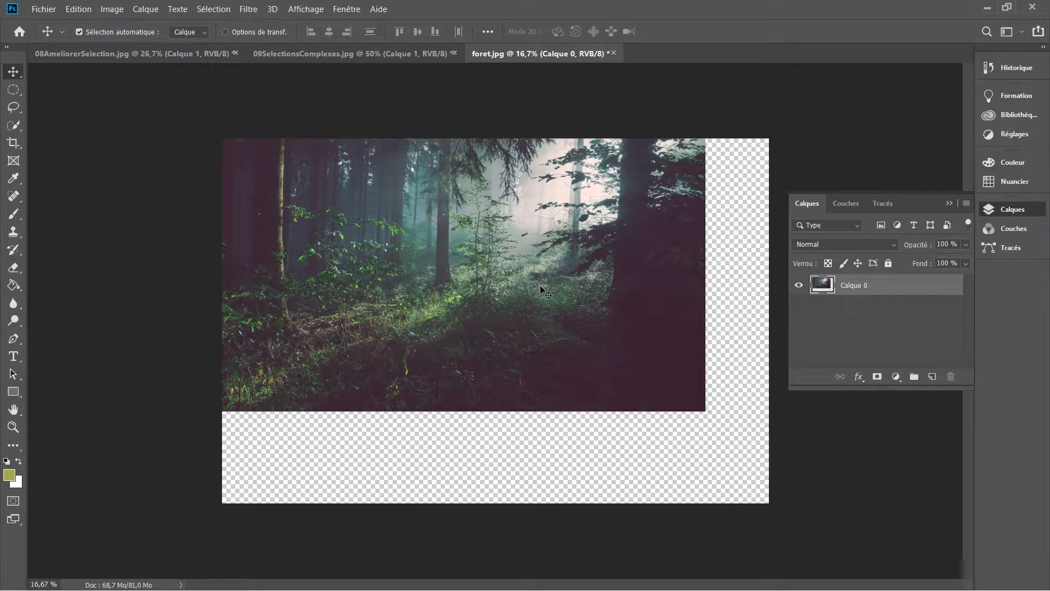
drag(547, 312, 612, 399)
drag(567, 282, 442, 117)
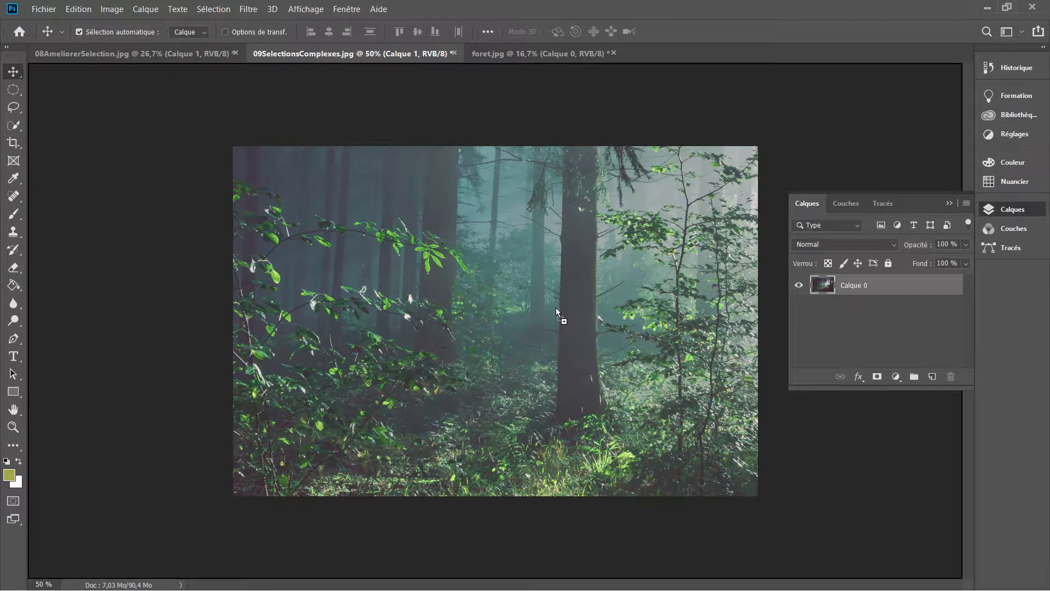
drag(563, 311, 563, 317)
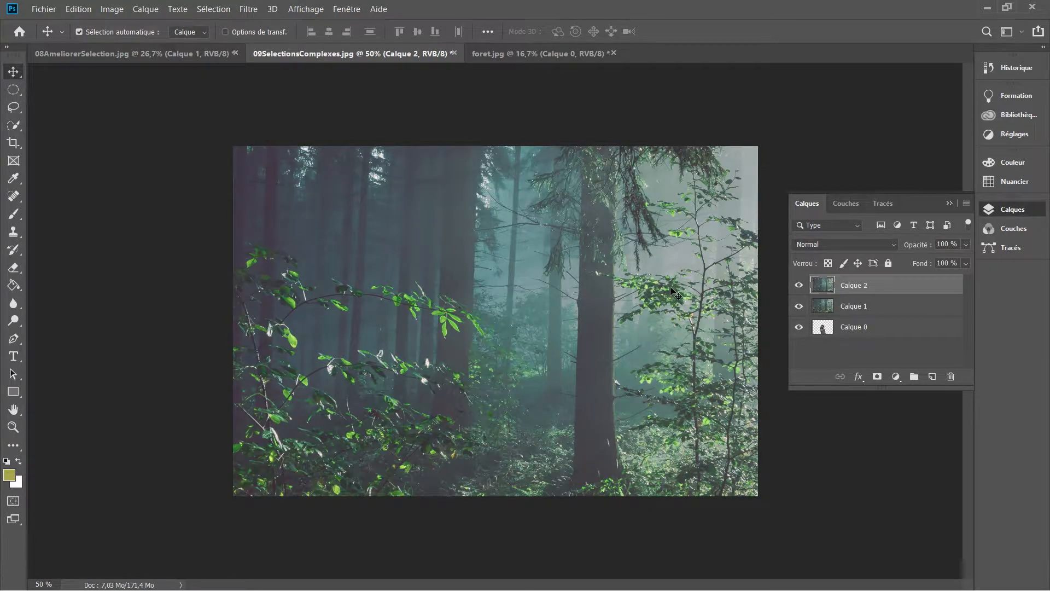
drag(860, 289, 952, 378)
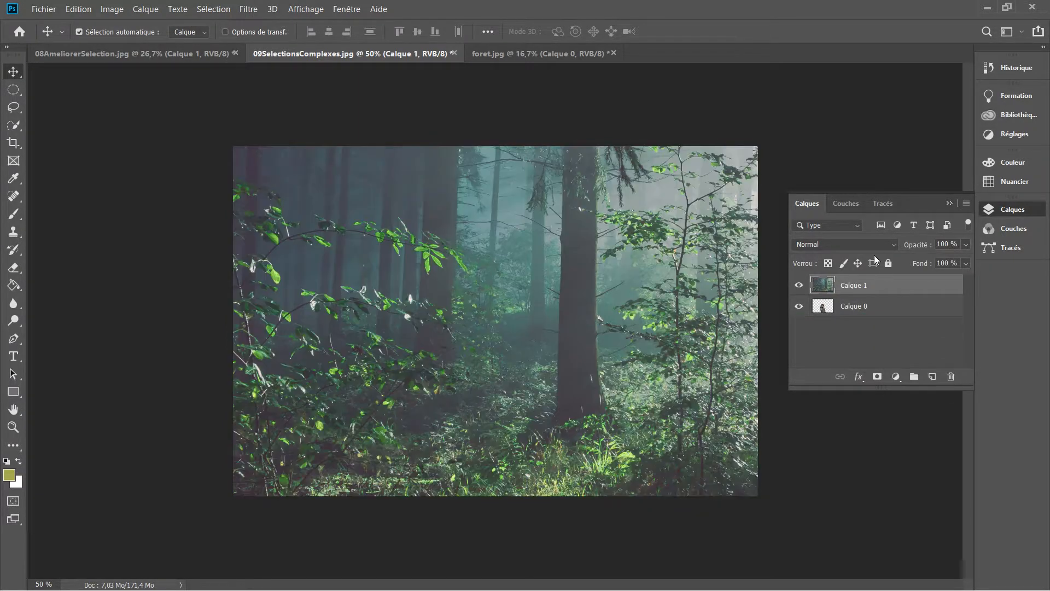
Move the cut-out woman's layer above the forest layer and check her hair and fur edges against the new background.
drag(861, 314, 851, 280)
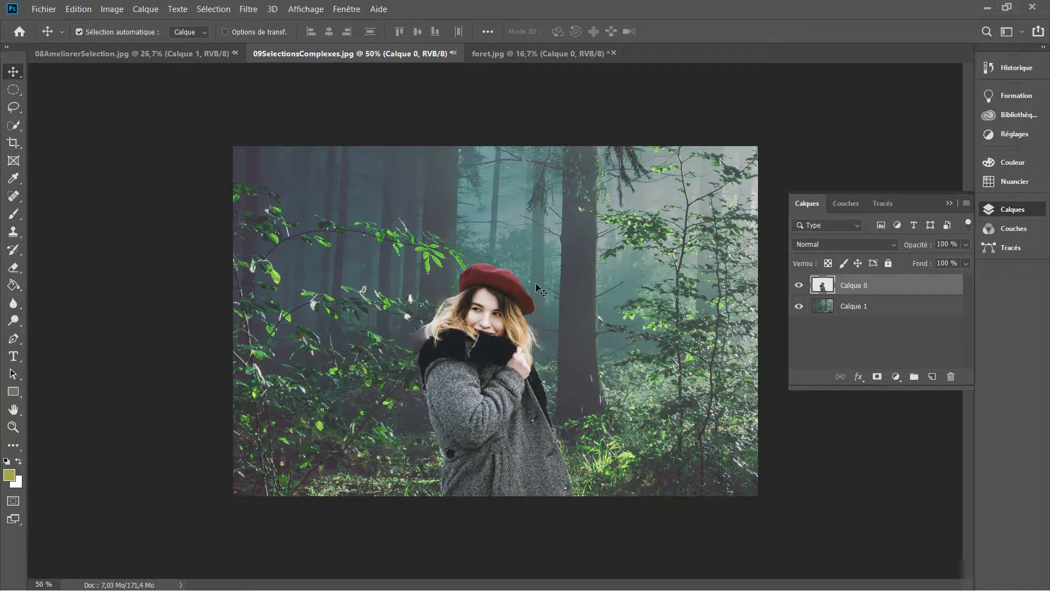
scroll(442, 348, up, 6)
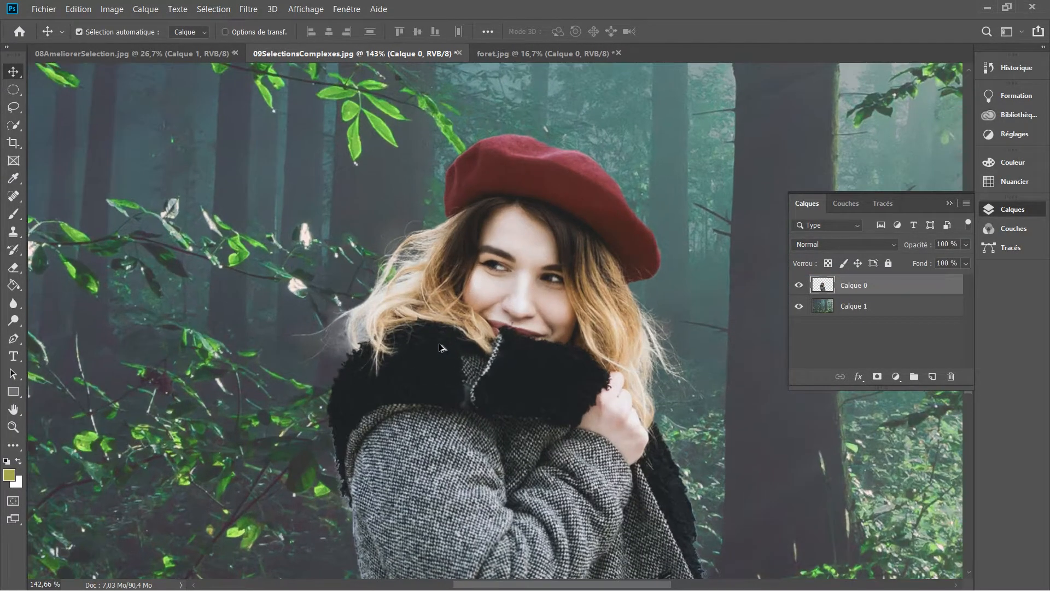
scroll(442, 348, up, 2)
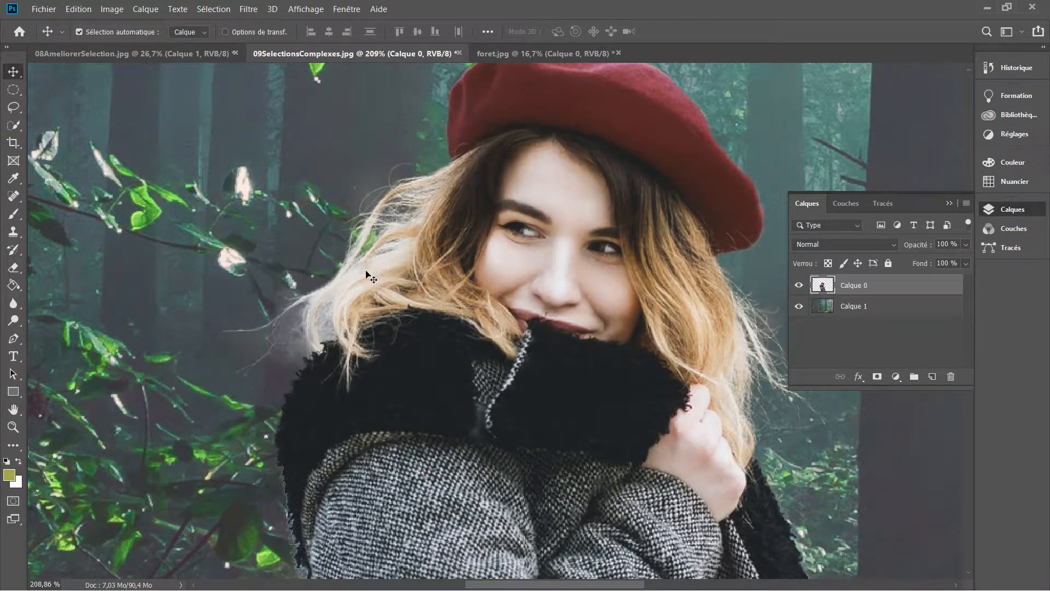
drag(699, 352, 535, 198)
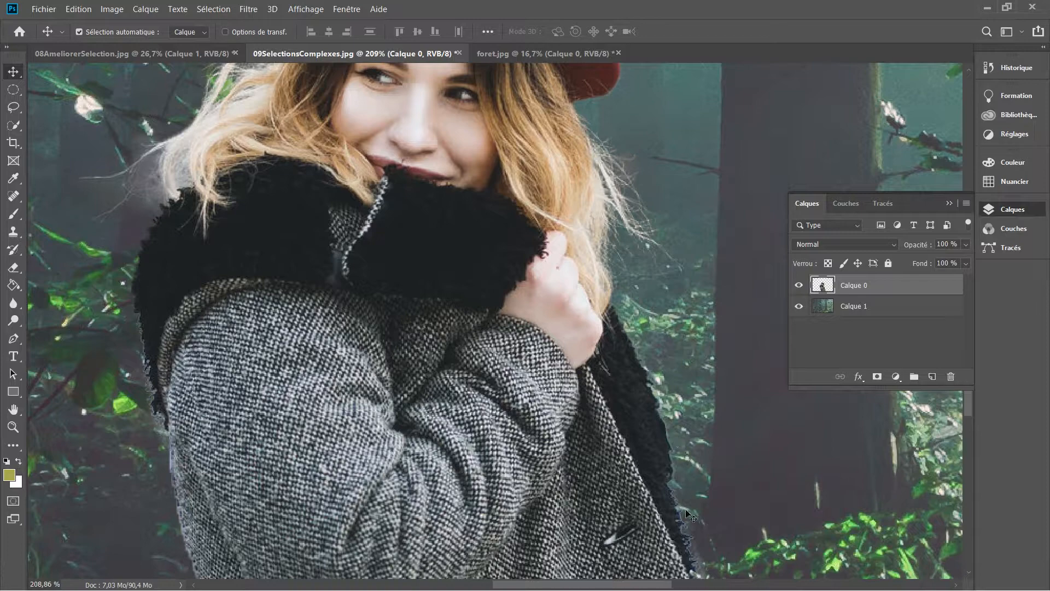
Erase the leftover background fringe along the coat's front edge below the woman's hand on Calque 0 with the Eraser.
drag(688, 514, 604, 356)
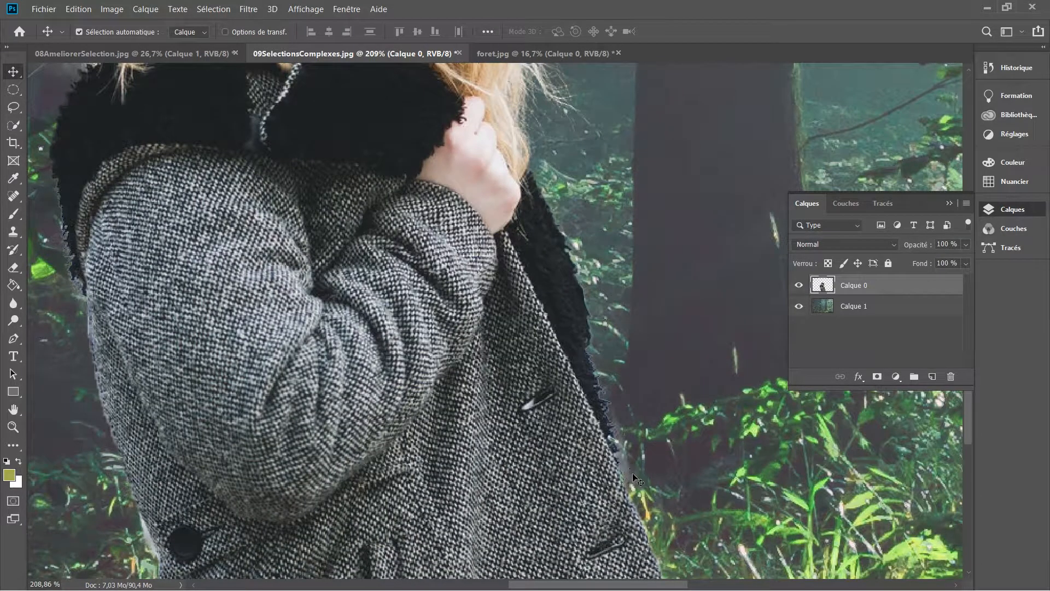
click(17, 269)
click(55, 267)
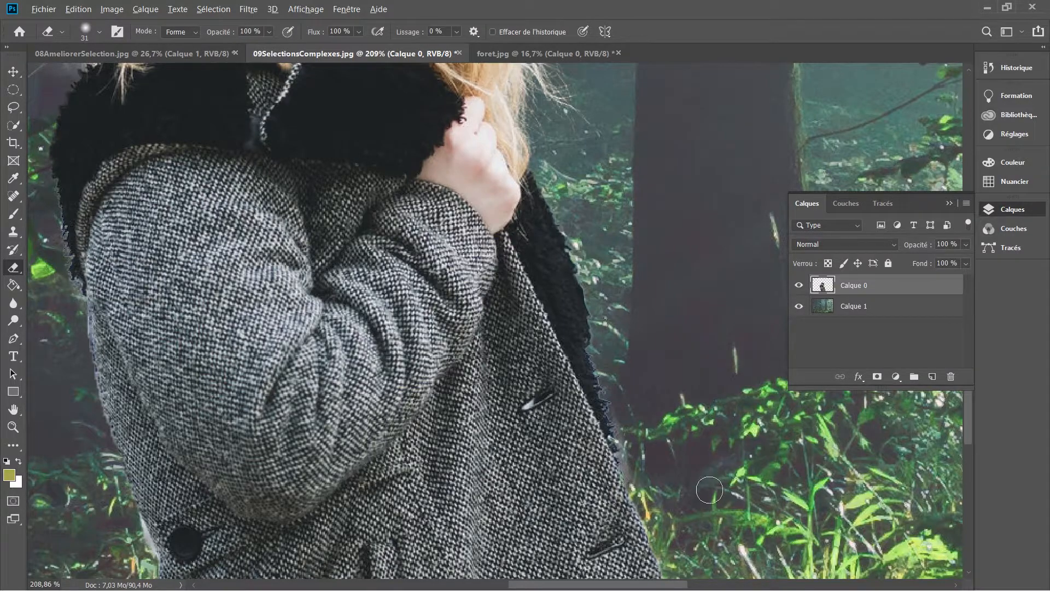
scroll(709, 490, up, 5)
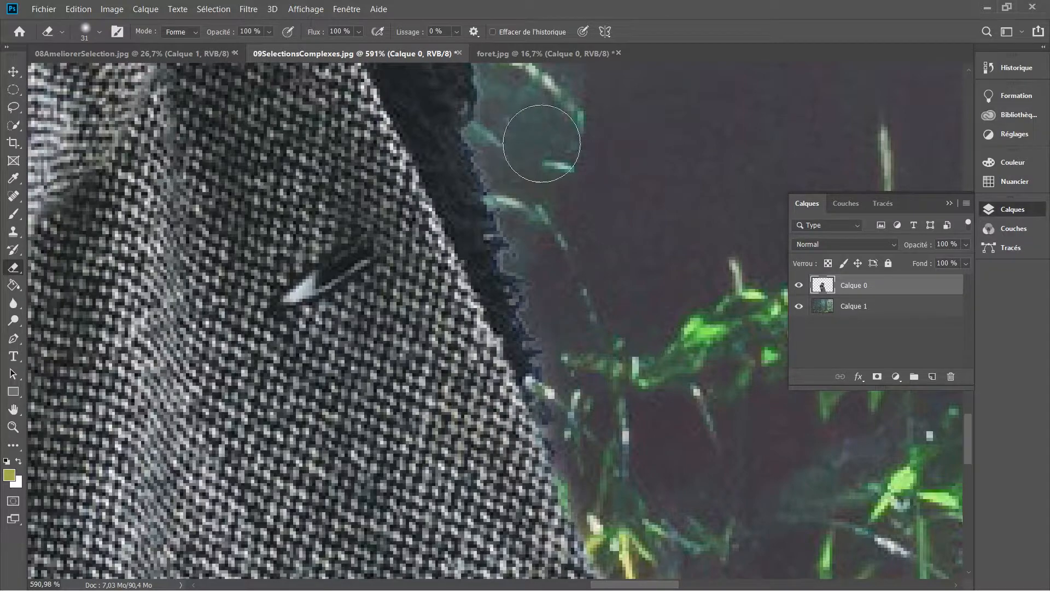
scroll(525, 186, up, 10)
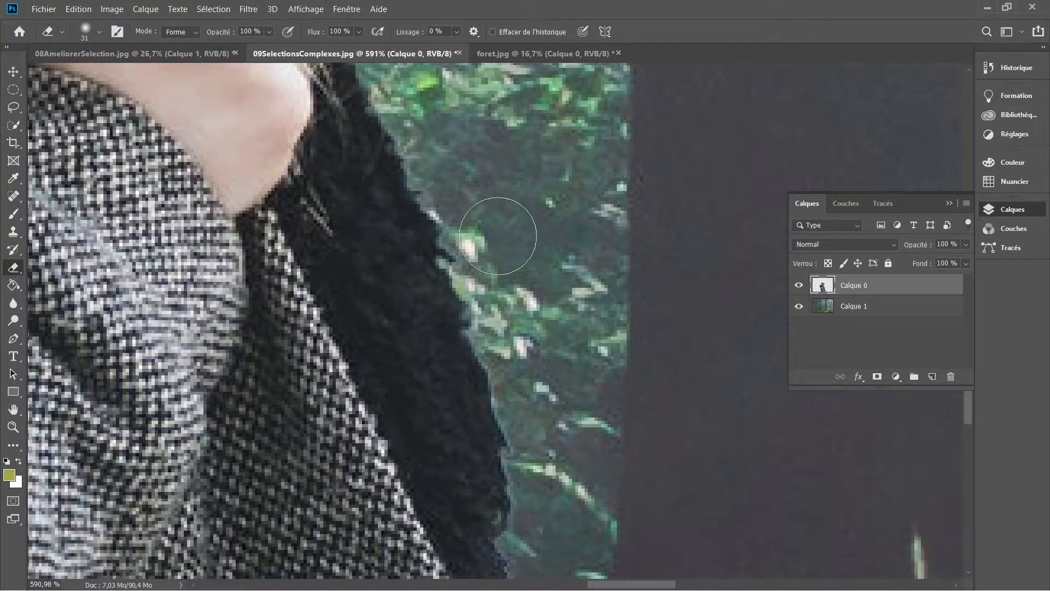
Erase the leftover fringe where the fur collar meets the sleeve, on the coat's opposite outer edge.
scroll(475, 312, down, 4)
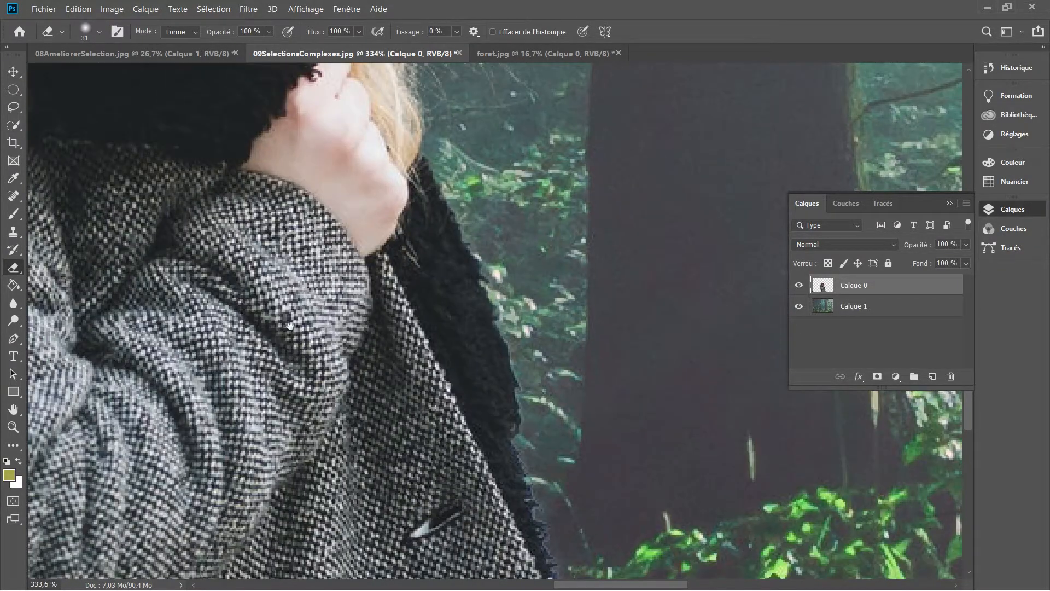
drag(289, 326, 694, 309)
drag(175, 339, 365, 414)
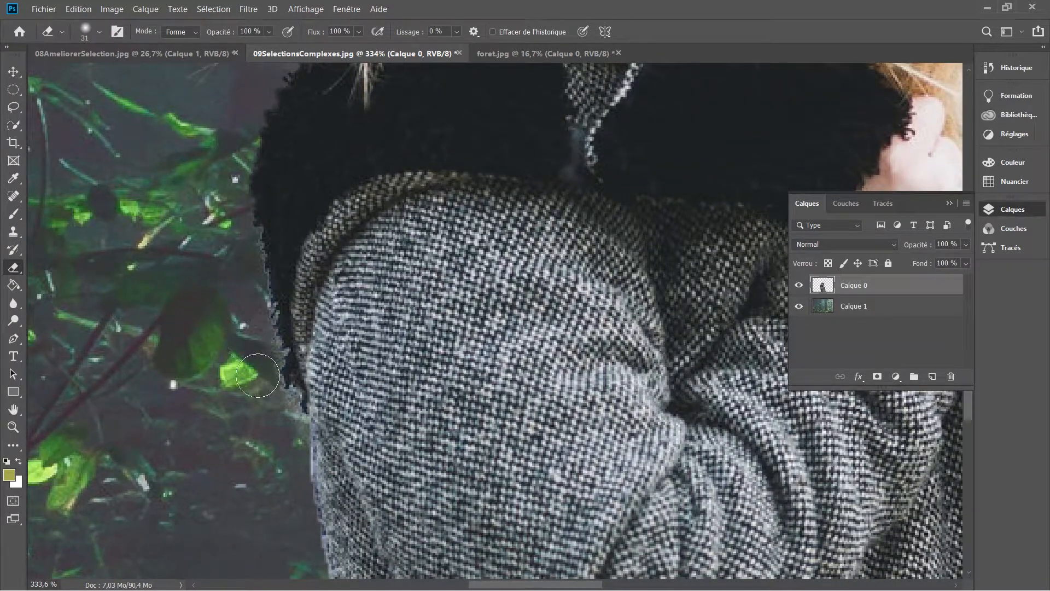
mouse_move(257, 375)
mouse_down()
mouse_move(287, 441)
mouse_move(265, 395)
mouse_up()
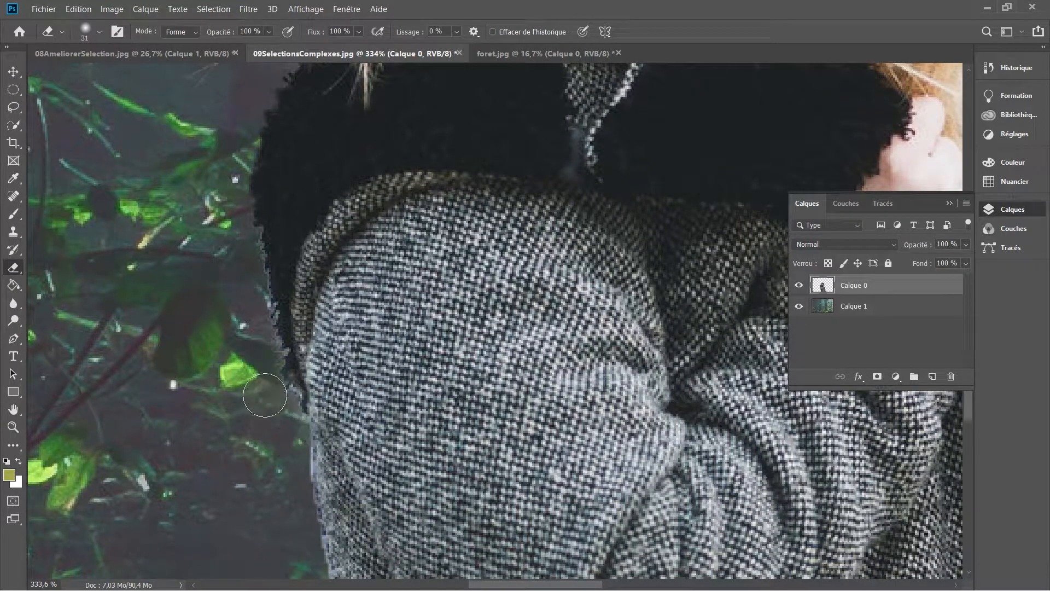
drag(375, 309, 363, 365)
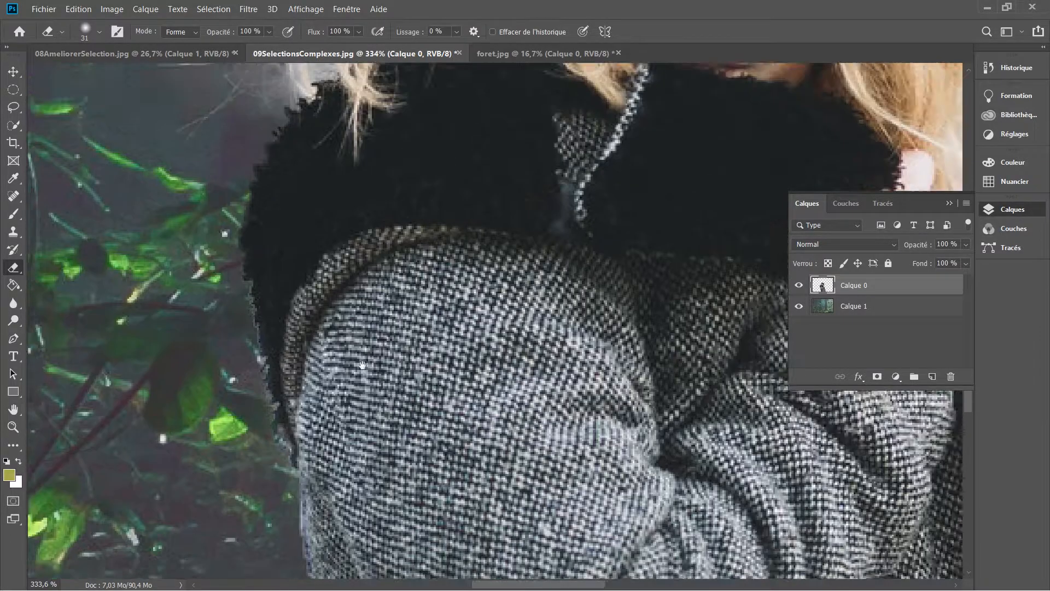
Start a color match (Correspondance de la couleur) on Calque 0, with Calque 1 of 09SelectionsComplexes.jpg as the source.
scroll(363, 366, down, 4)
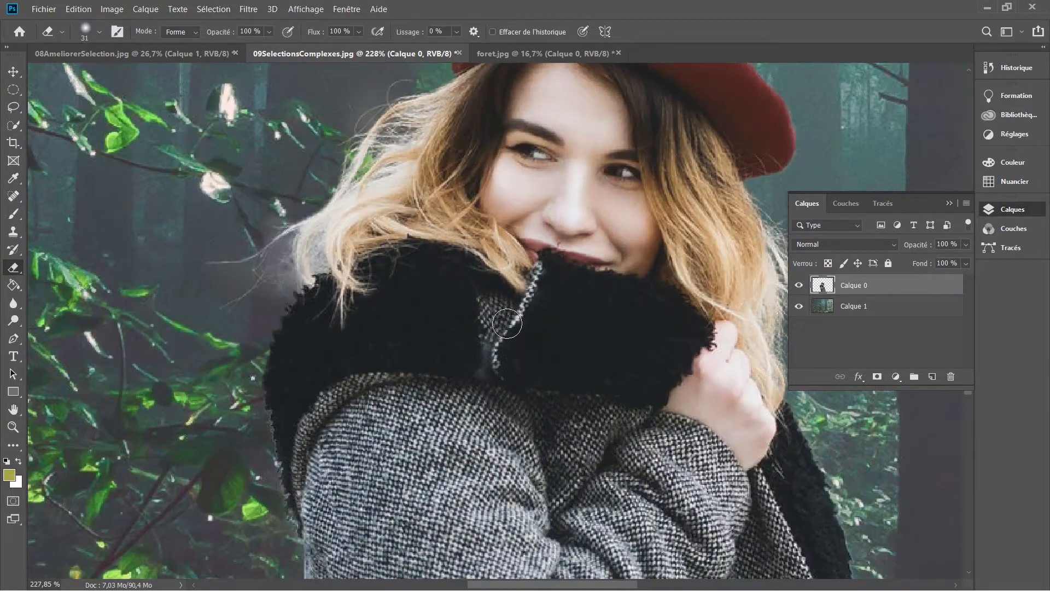
scroll(507, 323, down, 6)
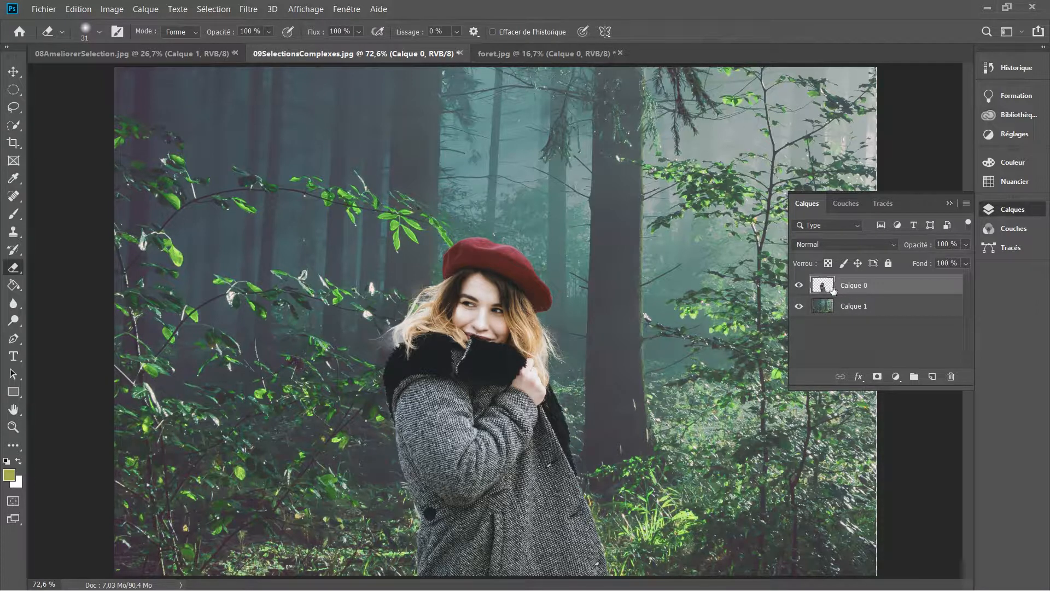
click(121, 12)
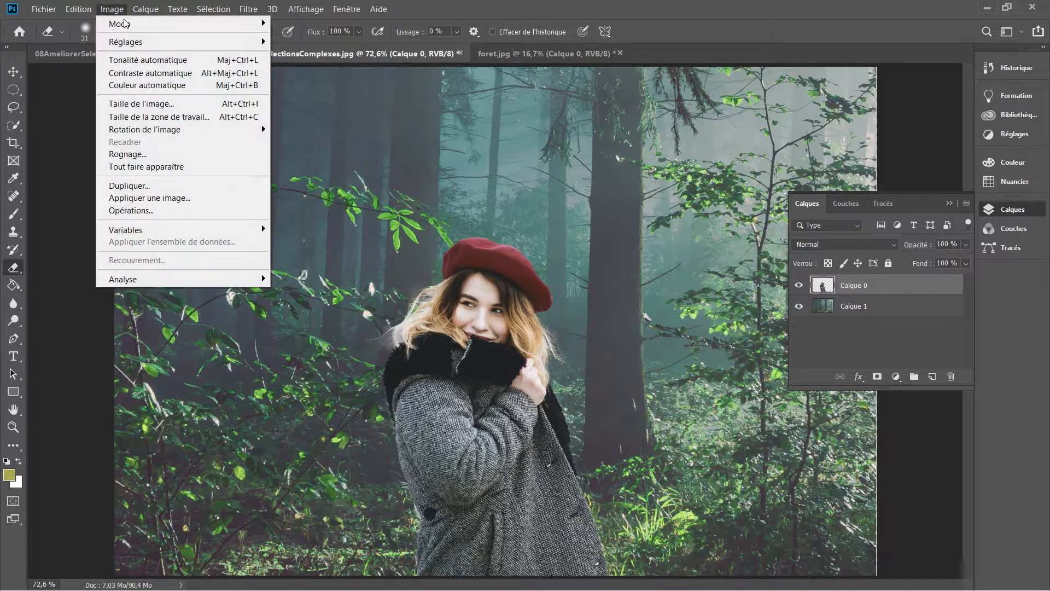
mouse_move(133, 48)
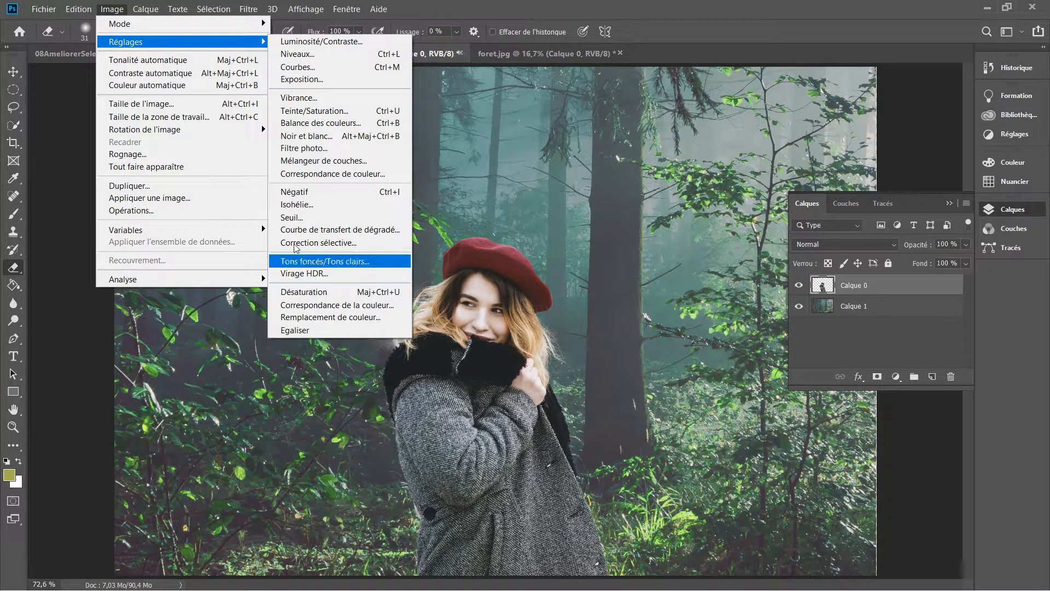
click(353, 305)
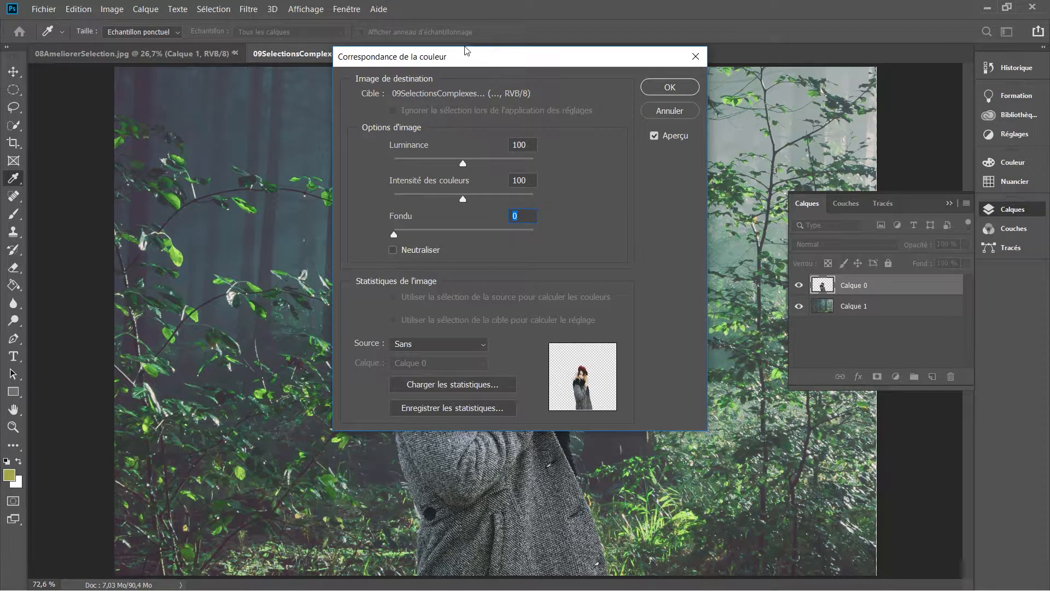
drag(381, 75, 177, 84)
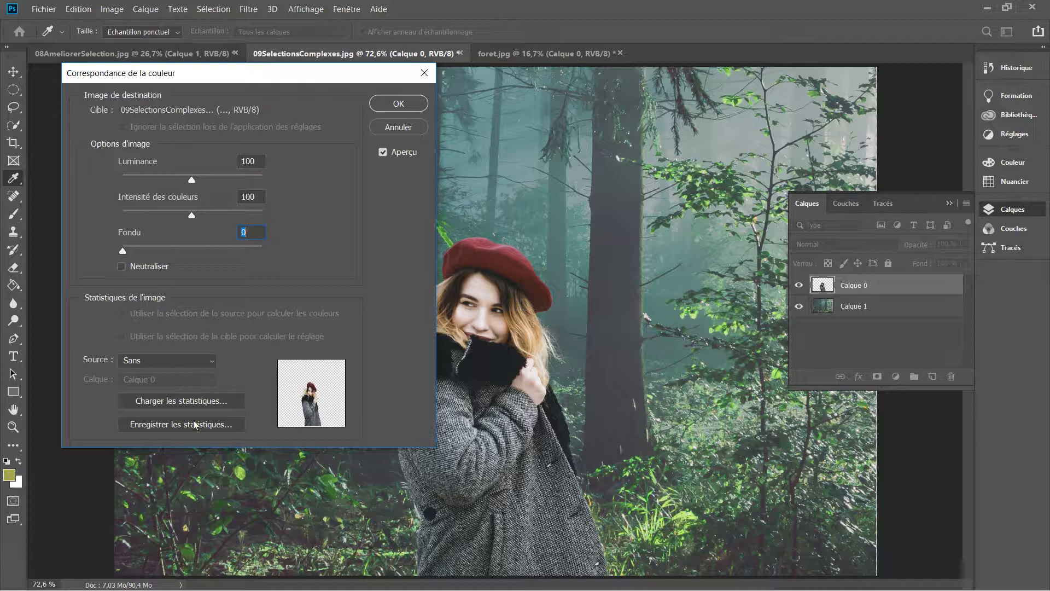
click(175, 359)
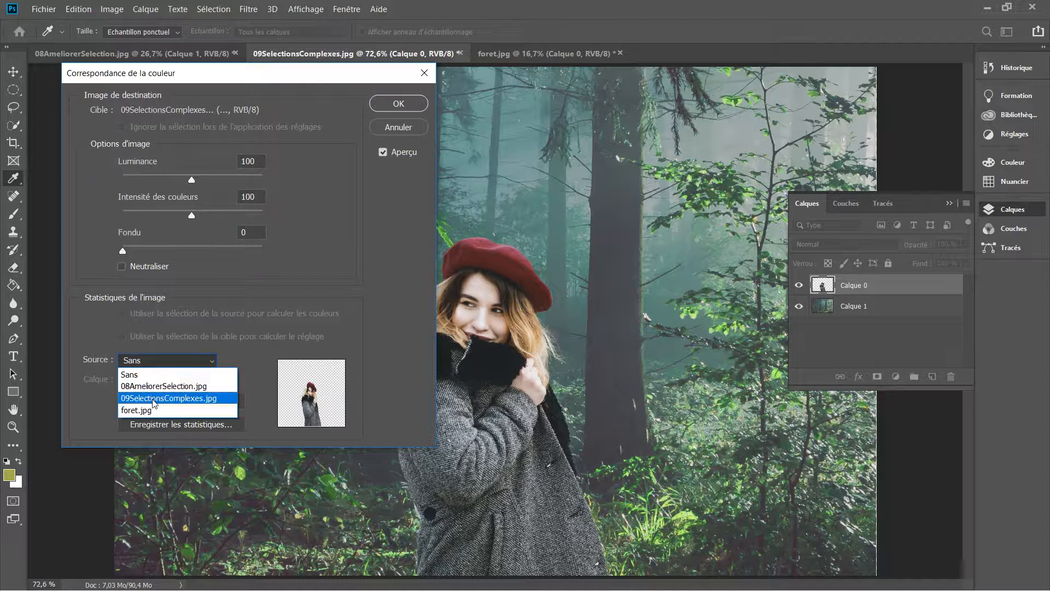
click(163, 400)
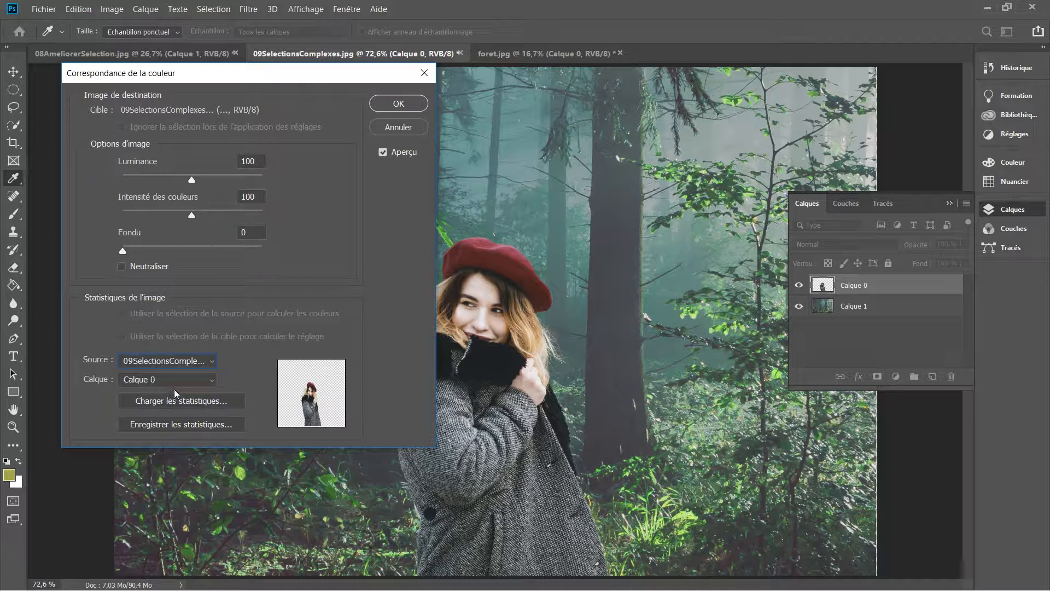
click(182, 383)
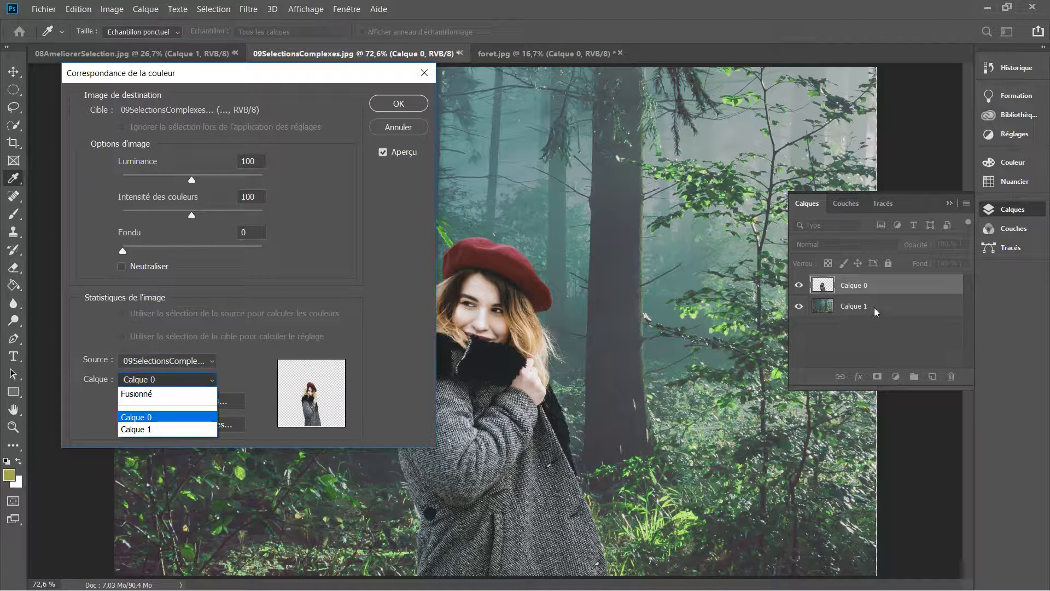
click(189, 429)
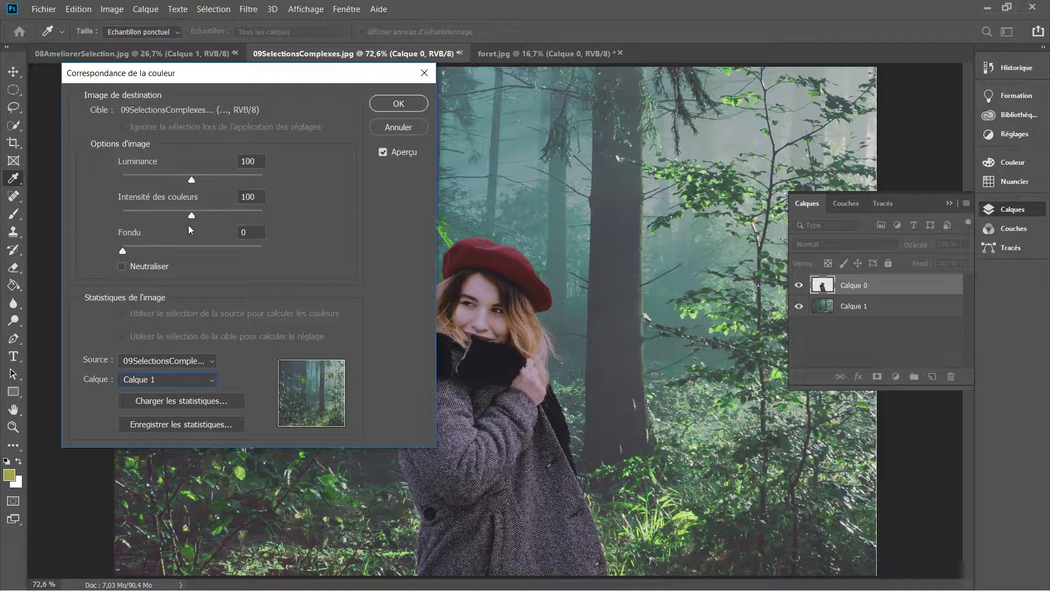
Set the color match's Fondu to 53 and Intensité des couleurs to 144, and apply it to the woman's layer.
drag(133, 252, 198, 258)
drag(190, 218, 225, 221)
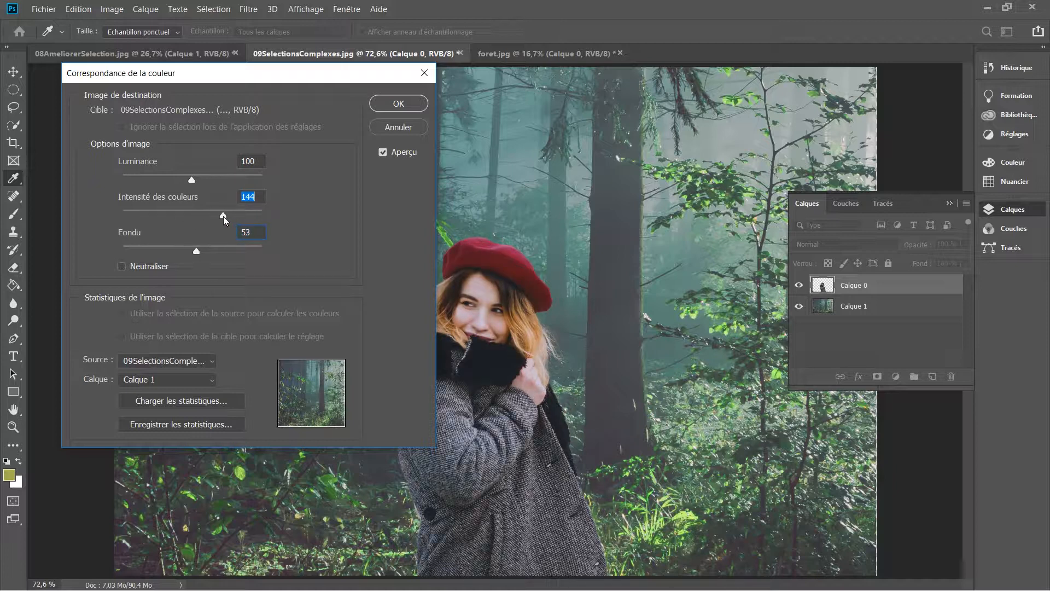
mouse_move(191, 180)
mouse_down()
mouse_move(163, 182)
mouse_move(206, 190)
mouse_move(192, 191)
mouse_up()
click(422, 104)
key(e)
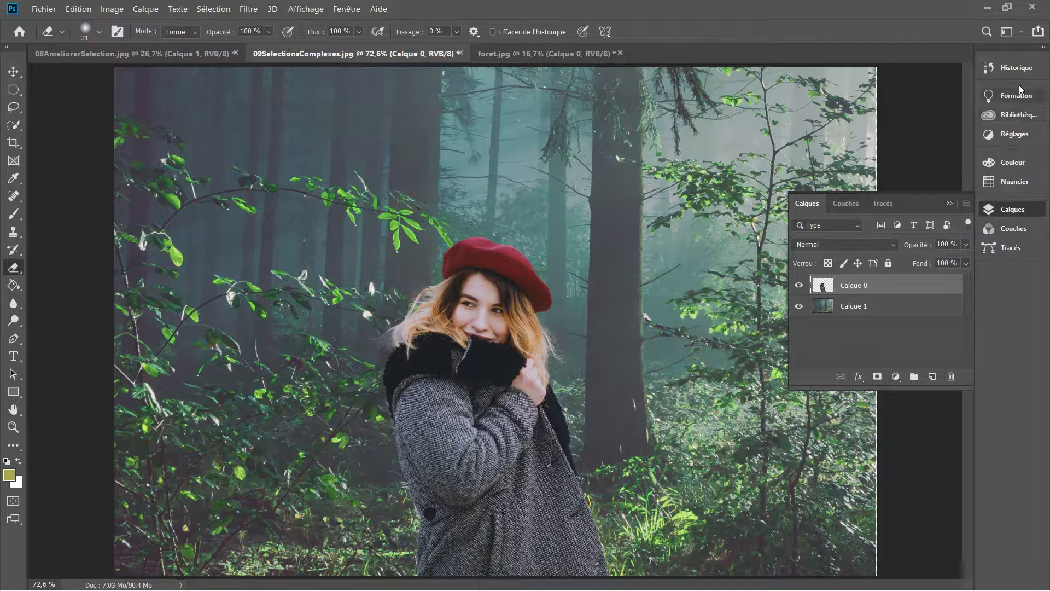
Compare the composite before and after the color match using the history states, ending on the matched version.
click(1017, 70)
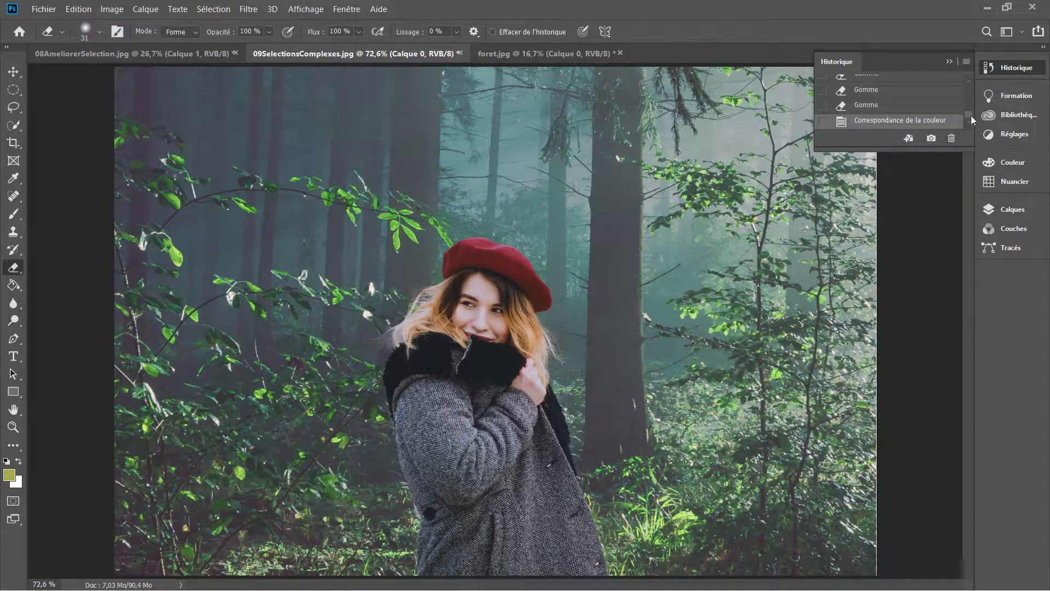
click(872, 109)
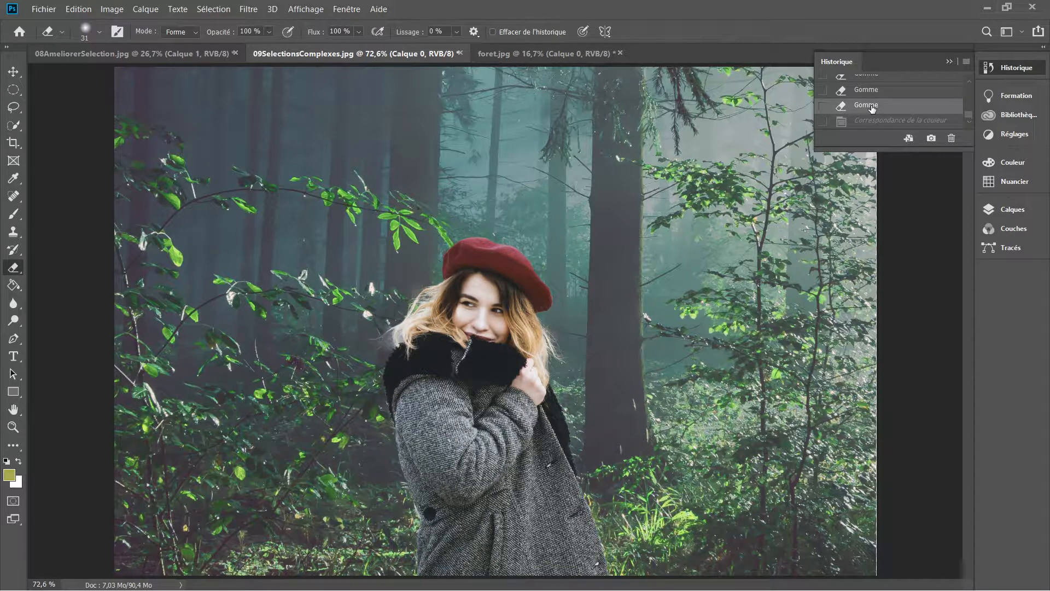
click(872, 122)
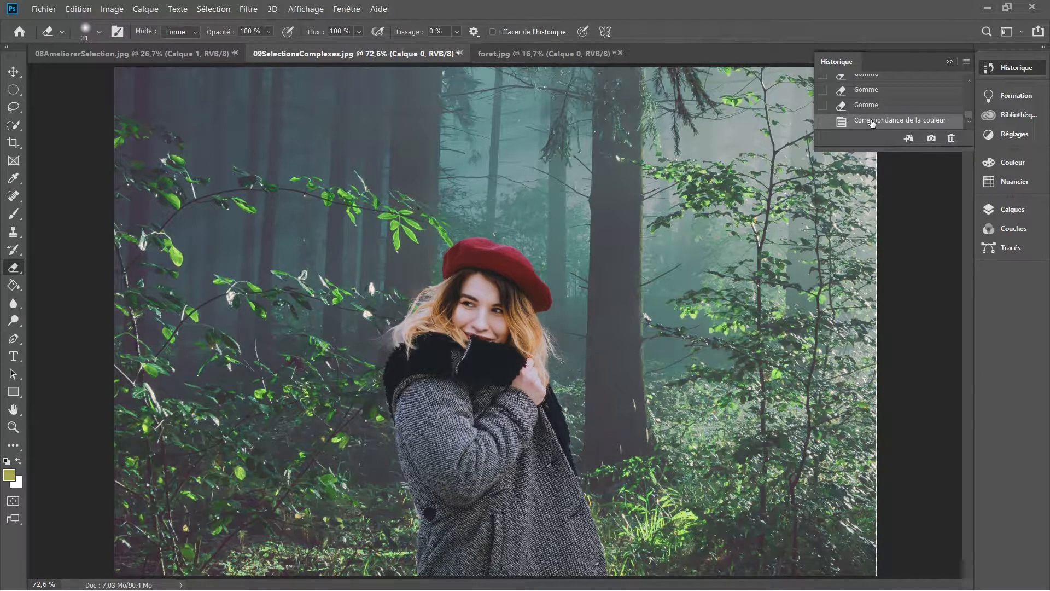